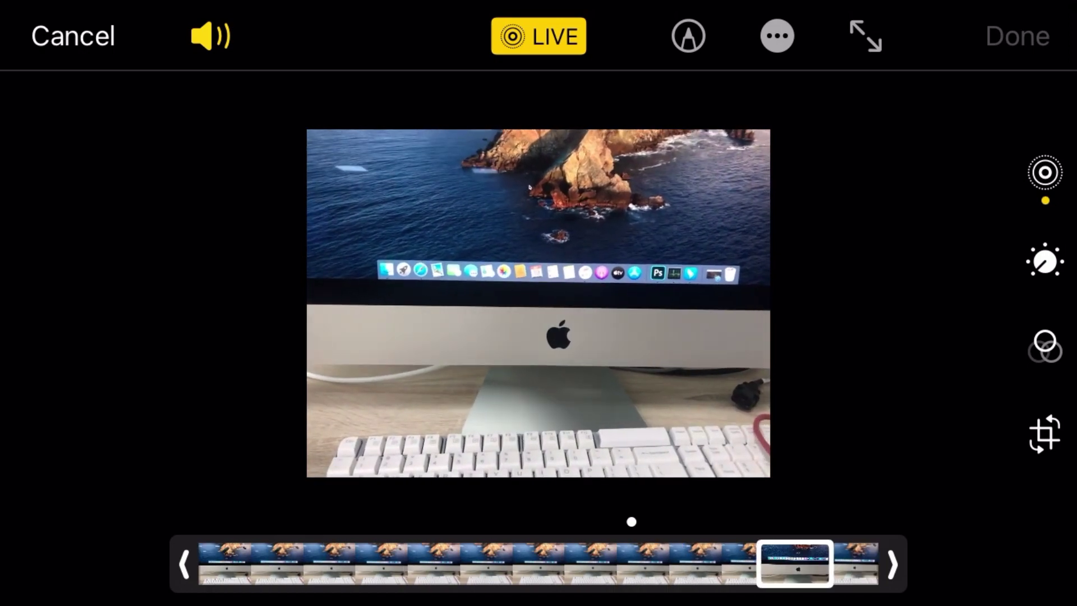
Step: Finish reviewing the iMac Live Photo and switch to the Mac Photos library of three photos
left_click(339, 409)
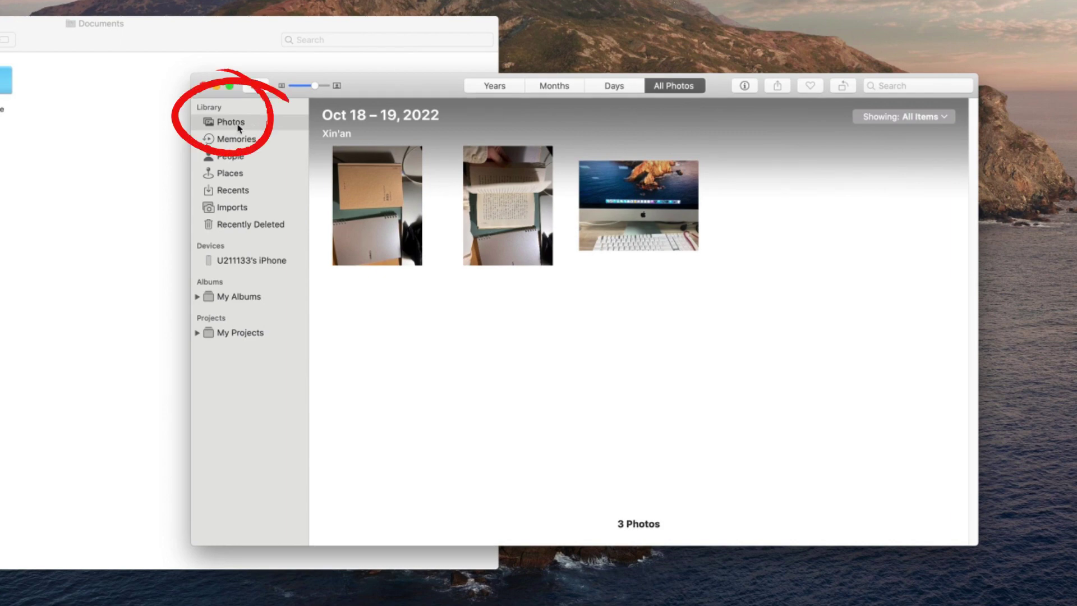
Step: Export all three Live Photos into Documents as HEIC stills plus MOV videos
left_click_drag(803, 282, 349, 167)
key("alt")
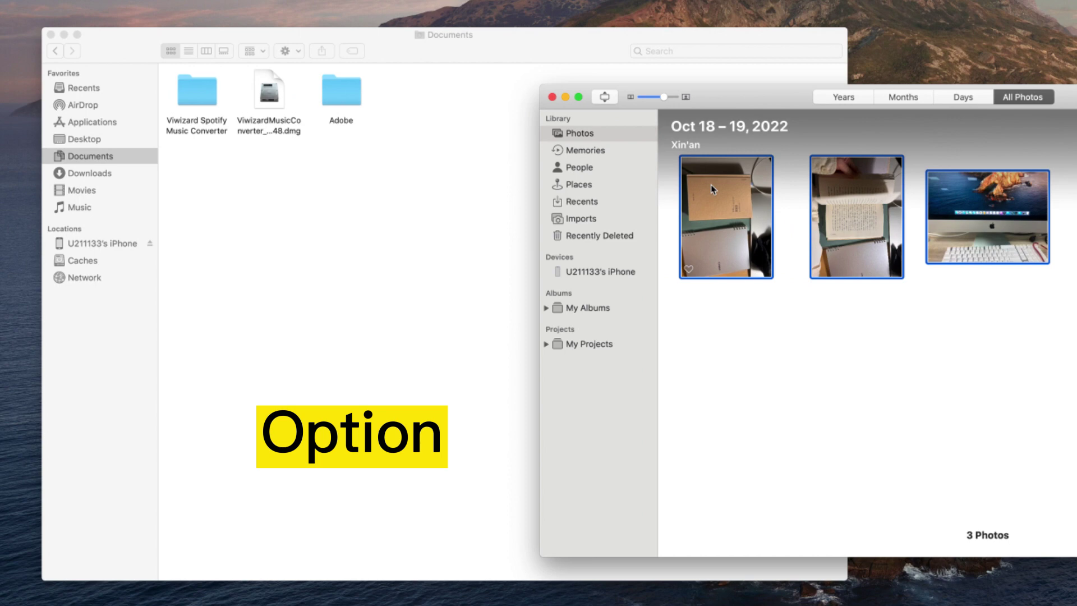
left_click_drag(714, 189, 293, 193)
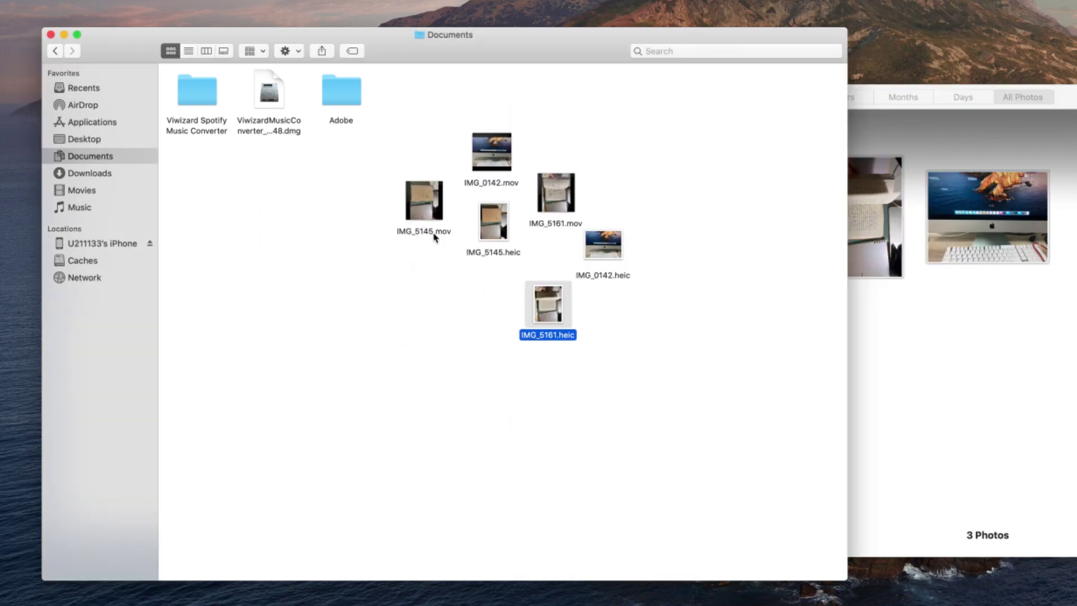
Step: Show the file information for IMG_0142.mov in Documents
left_click(436, 222)
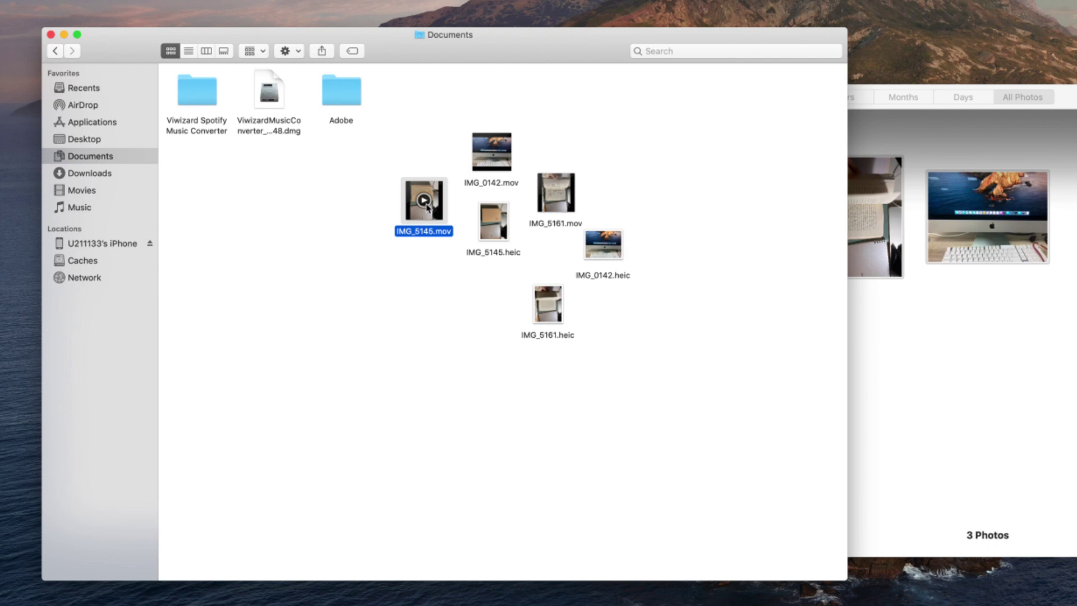
left_click(491, 152)
key("super+i")
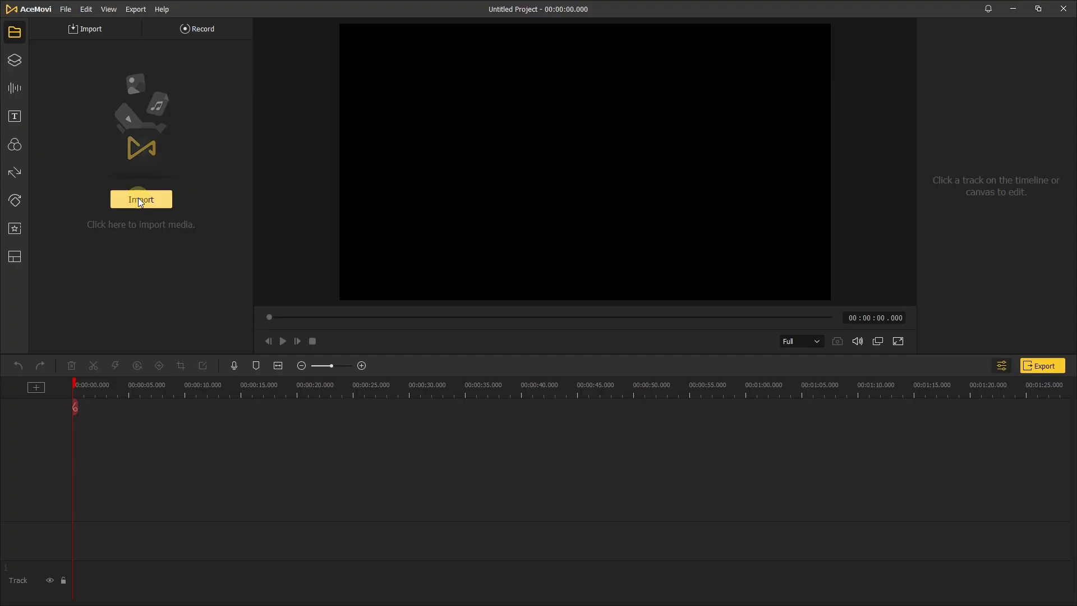
Step: Import the three clips and confirm clip 345363346 is 1440x1080 H264, 30 fps, 3 seconds
left_click(148, 198)
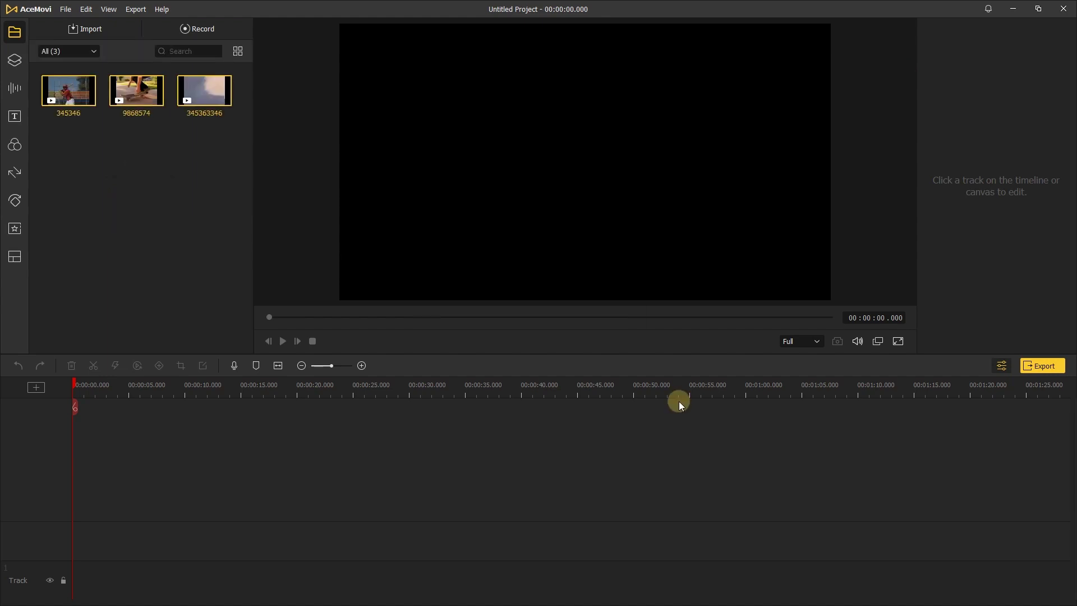
left_click(85, 147)
mouse_move(74, 101)
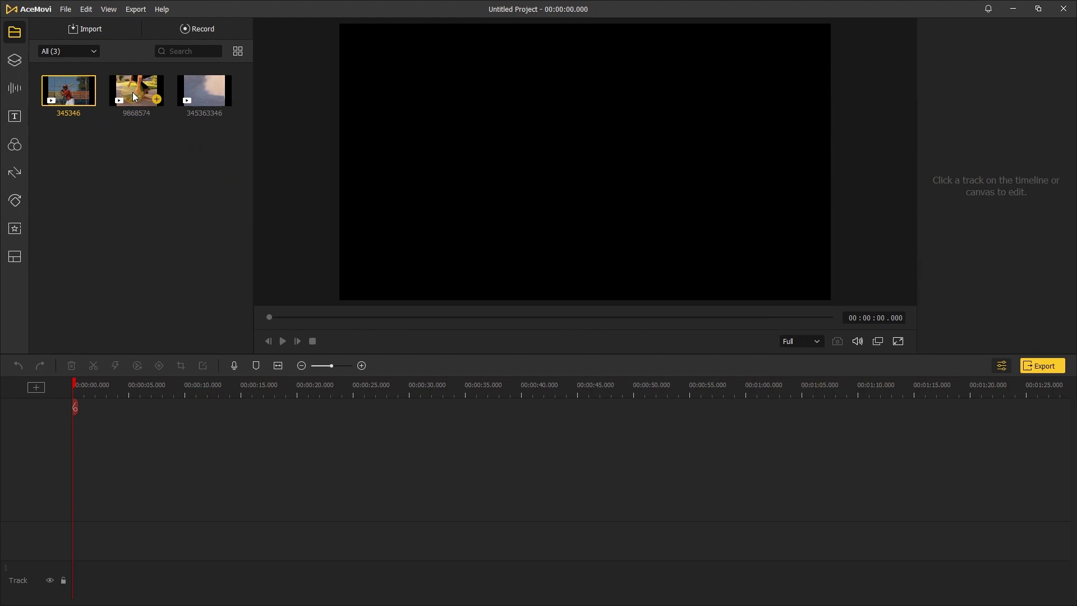
right_click(194, 88)
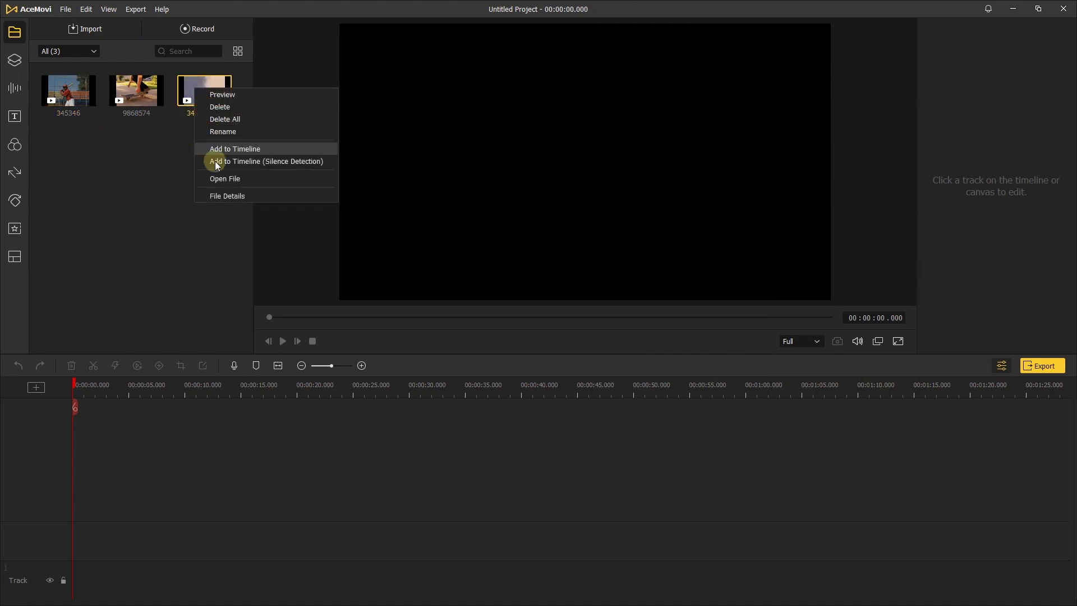
left_click(228, 196)
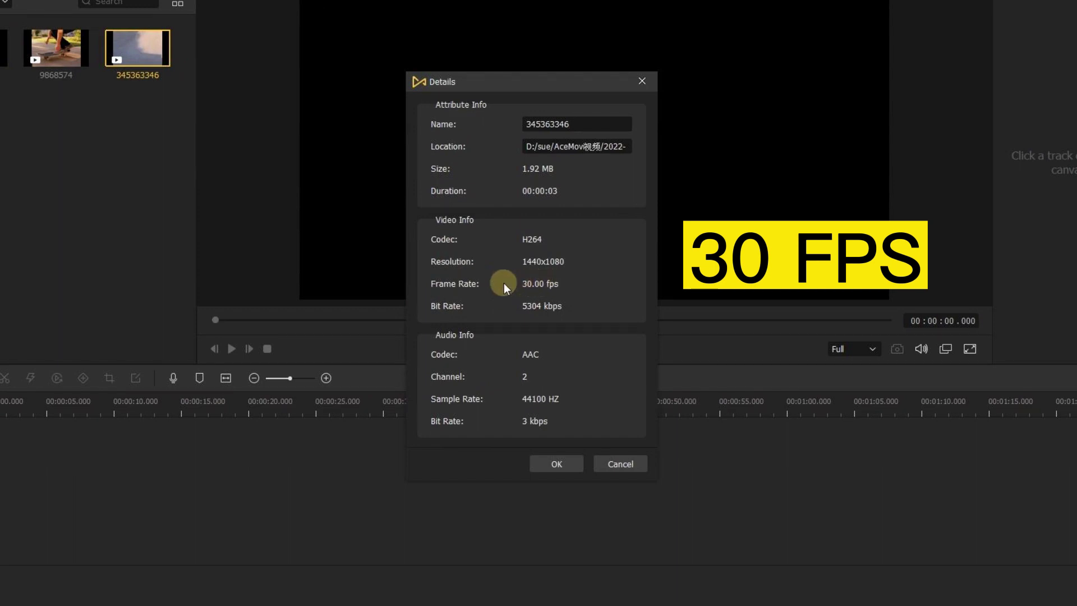
left_click(556, 467)
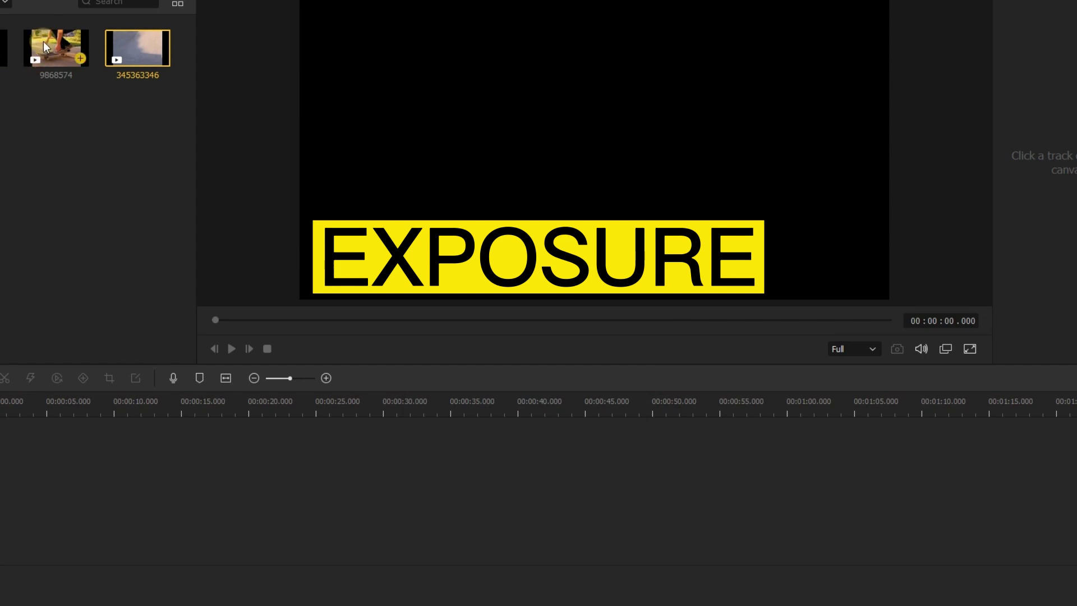
right_click(3, 45)
left_click(56, 48)
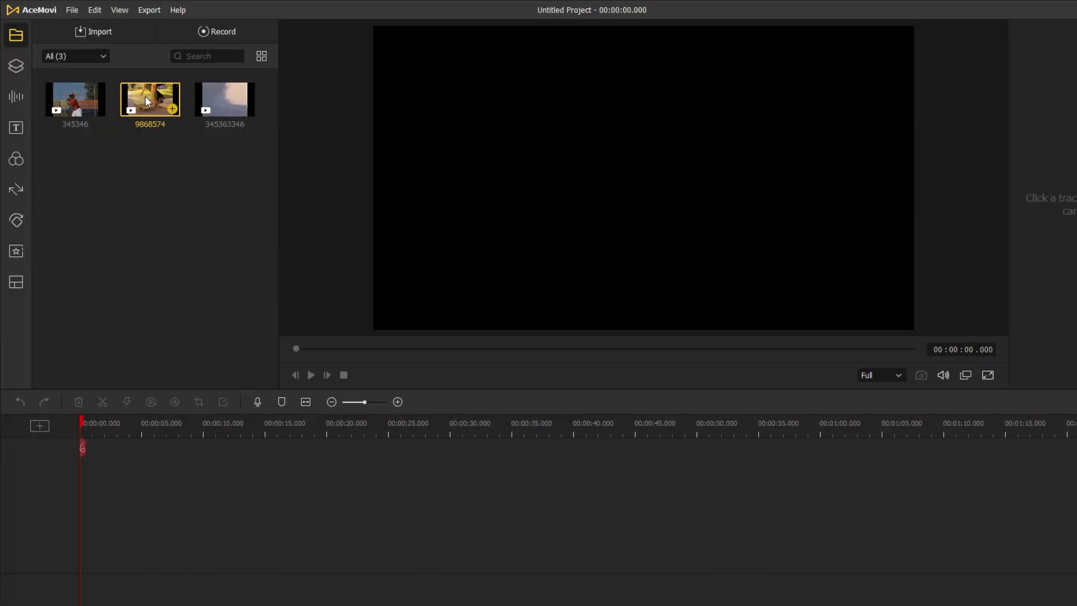
right_click(55, 48)
left_click(69, 52)
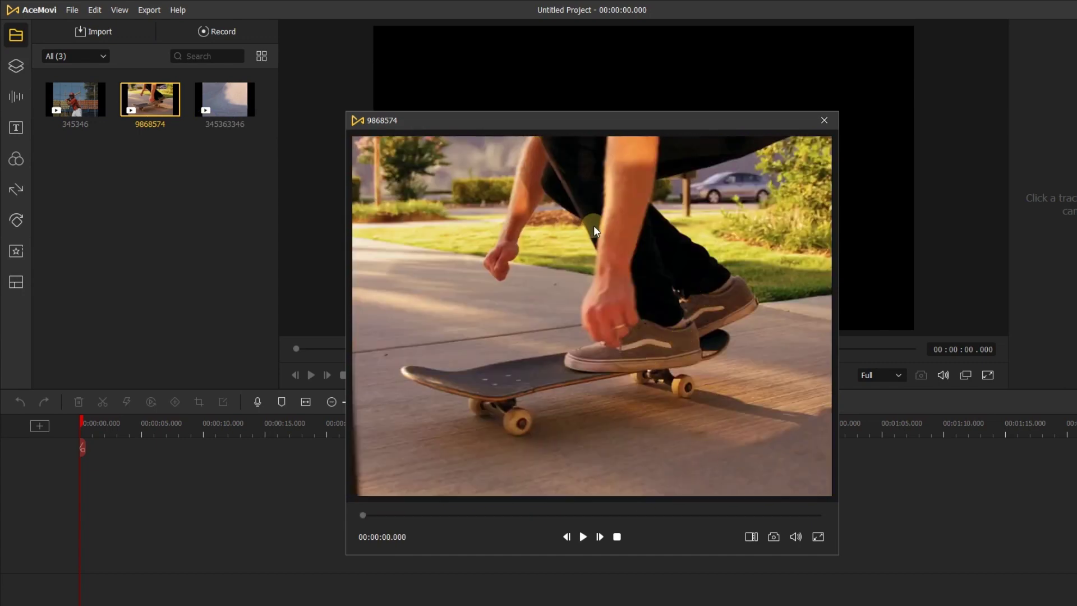
left_click(825, 120)
right_click(150, 104)
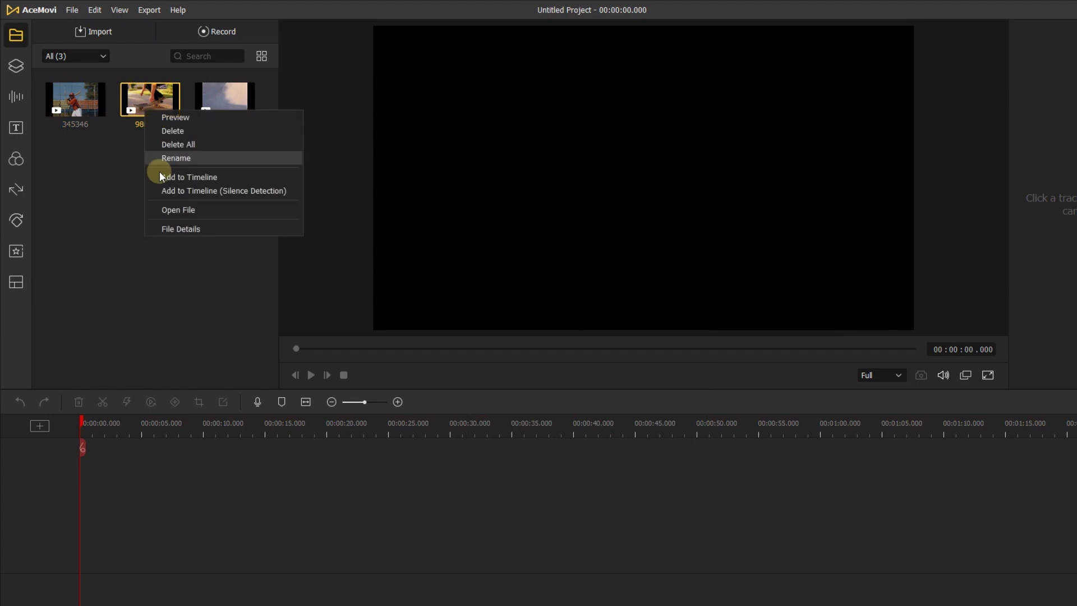
left_click(174, 227)
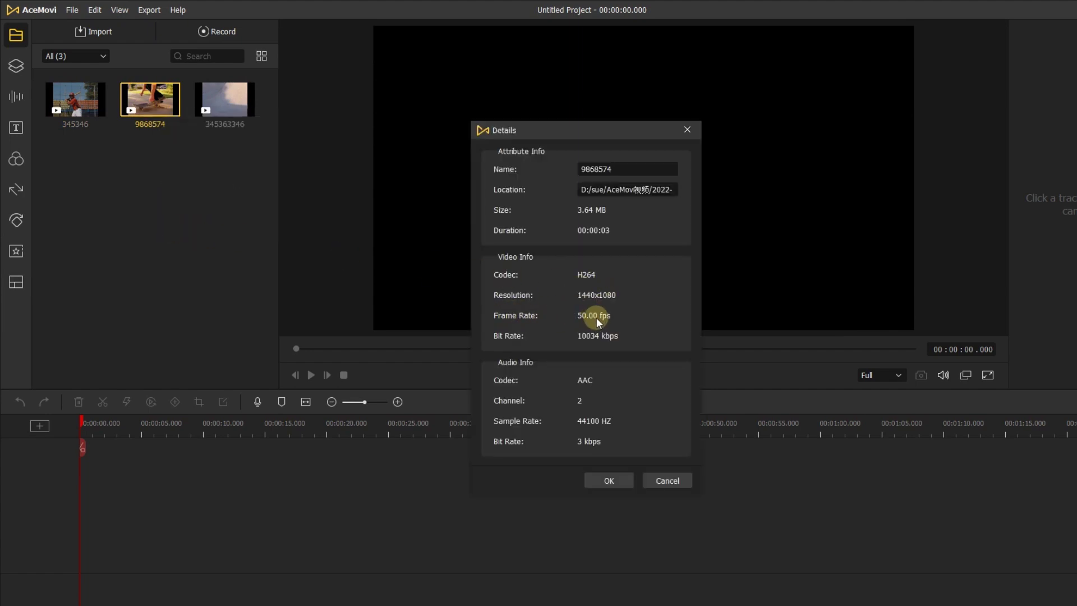
left_click(602, 480)
right_click(59, 104)
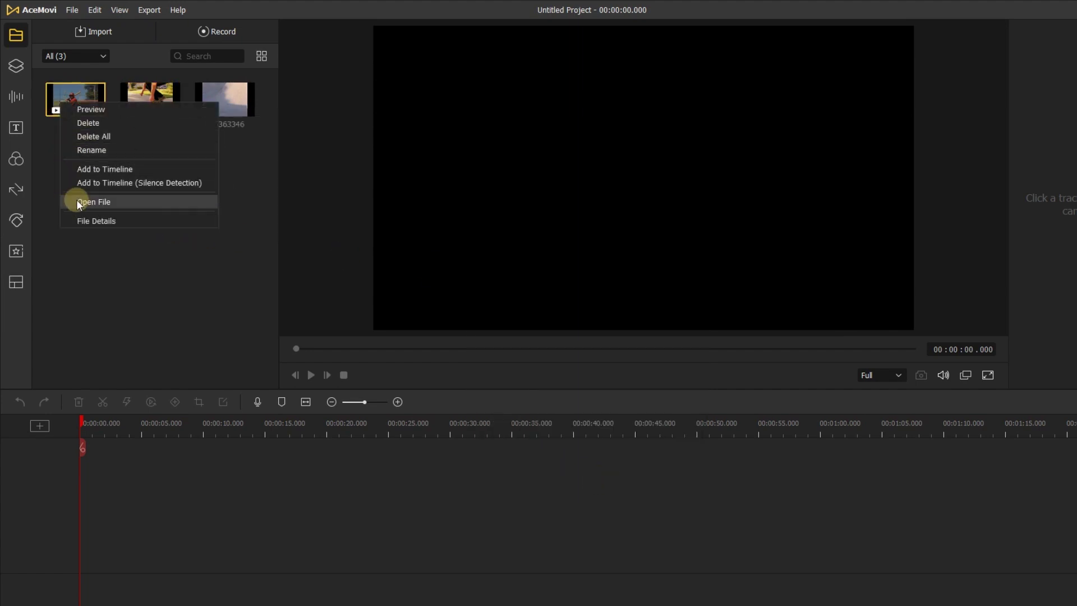
left_click(92, 224)
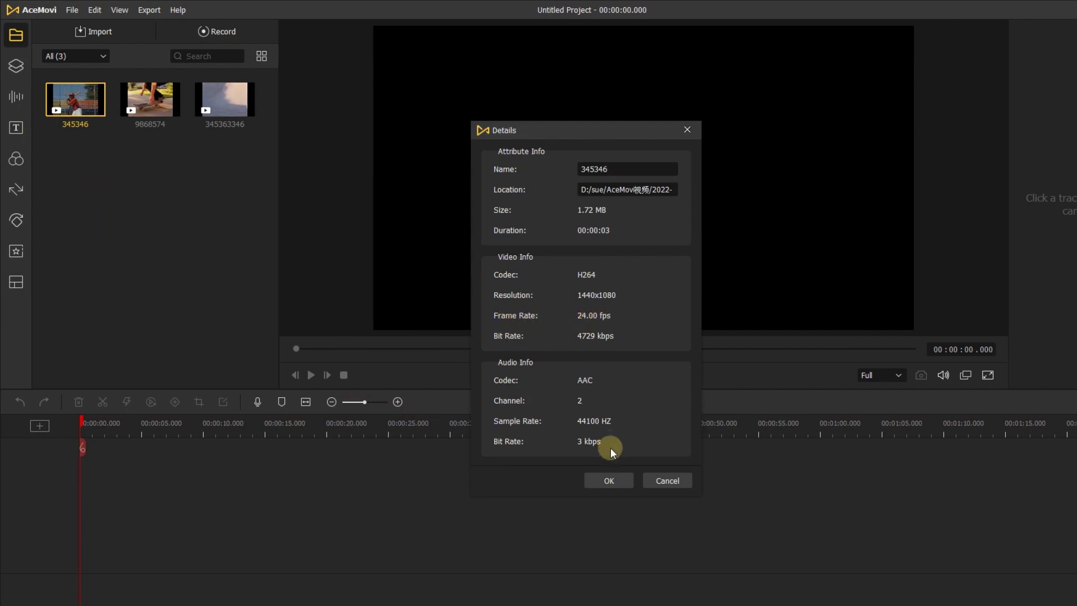
left_click(609, 482)
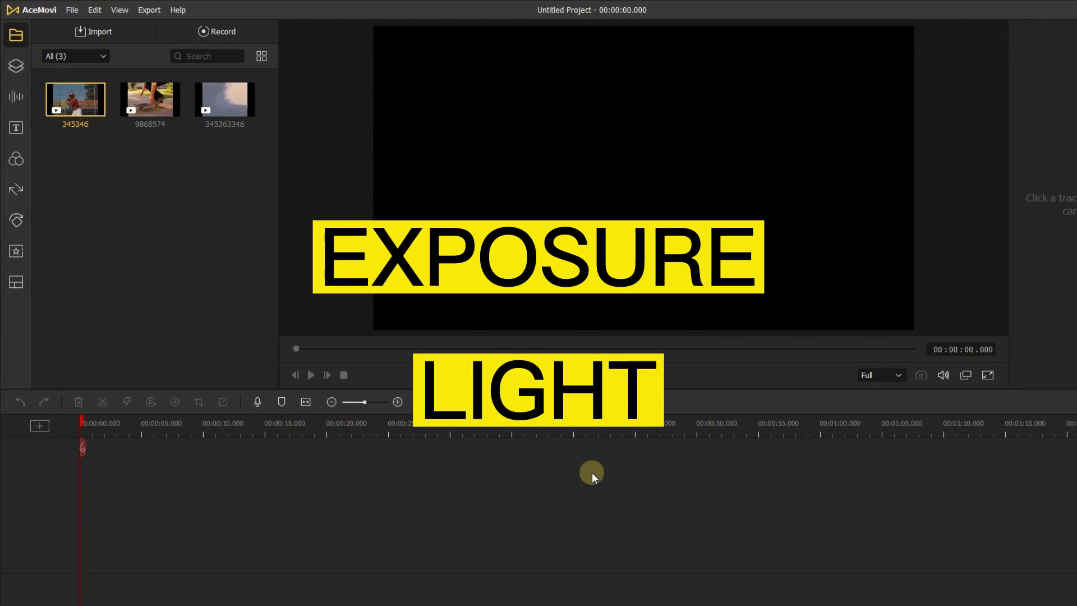
Step: Change the project frame rate to 24 fps in Project Settings
left_click(72, 9)
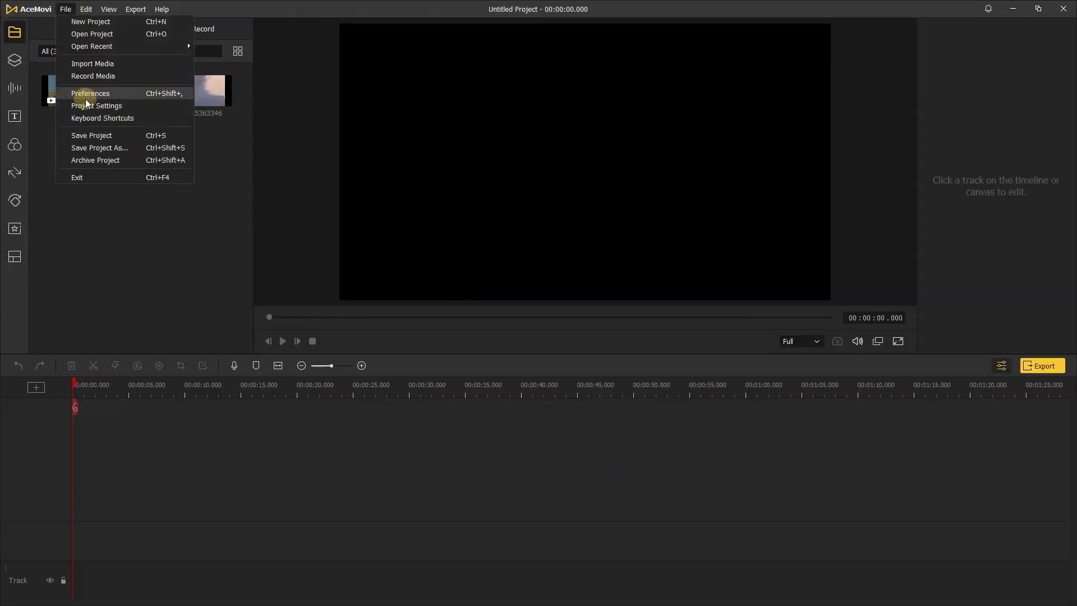
left_click(96, 105)
left_click(527, 303)
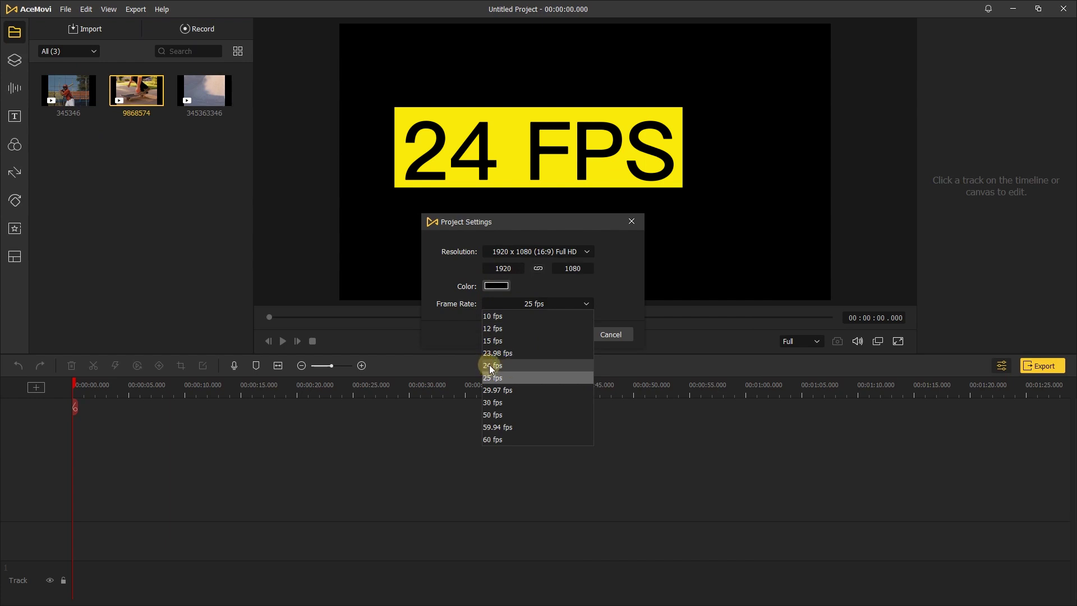
left_click(490, 365)
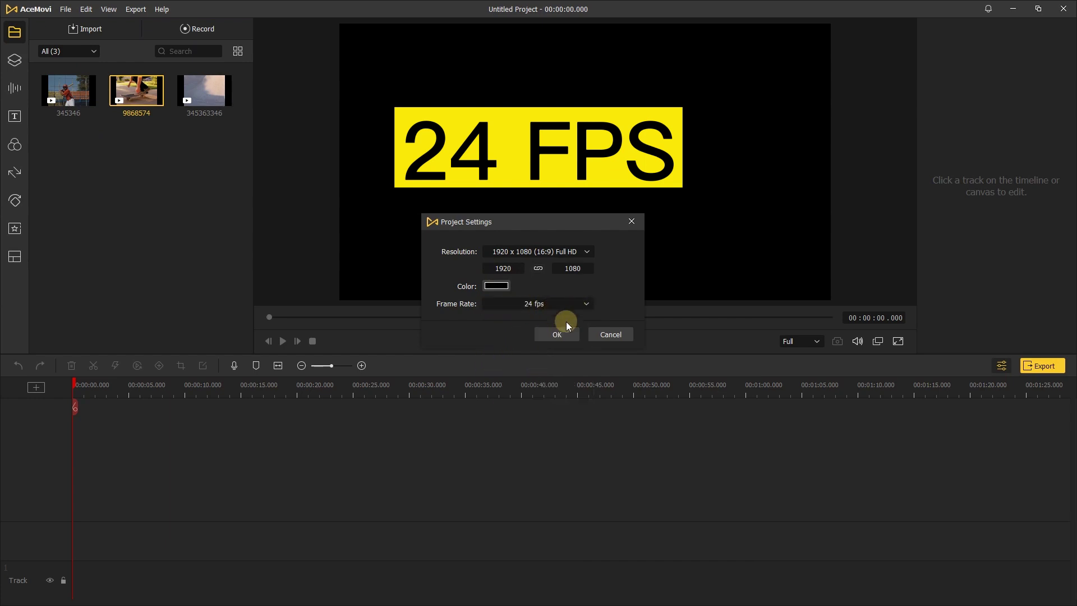
left_click(557, 334)
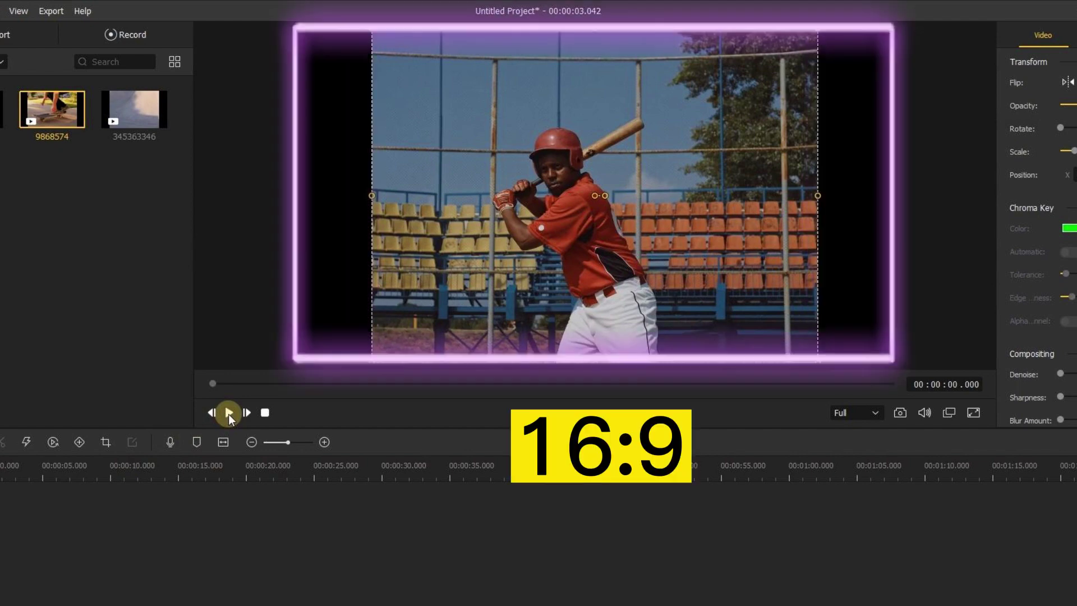
Step: Preview the baseball clip at 134% scale, then reset it to 100%
left_click(228, 413)
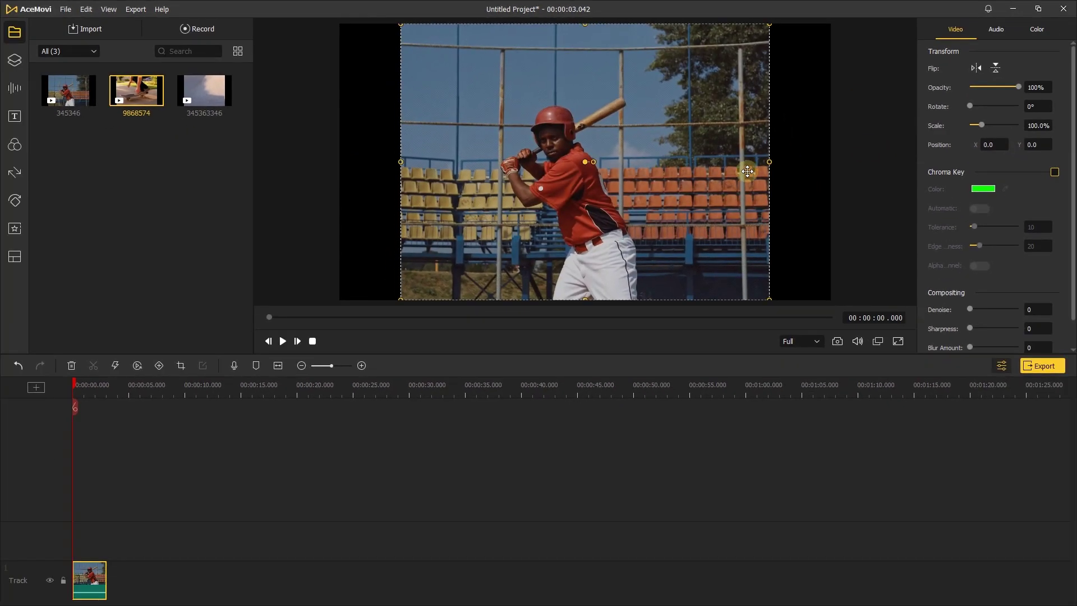
left_click_drag(981, 125, 986, 124)
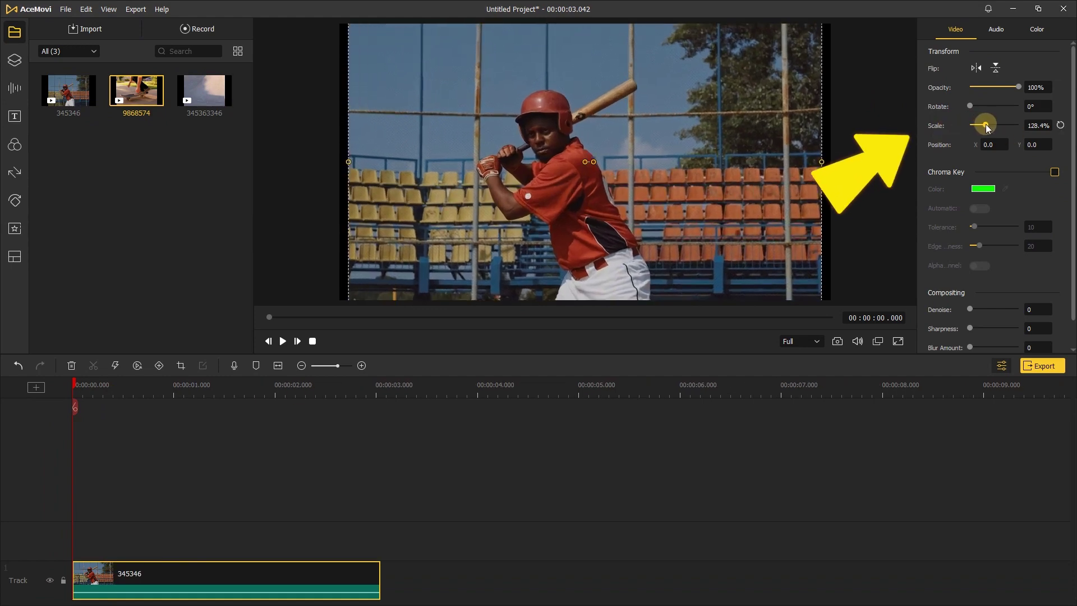
left_click(283, 341)
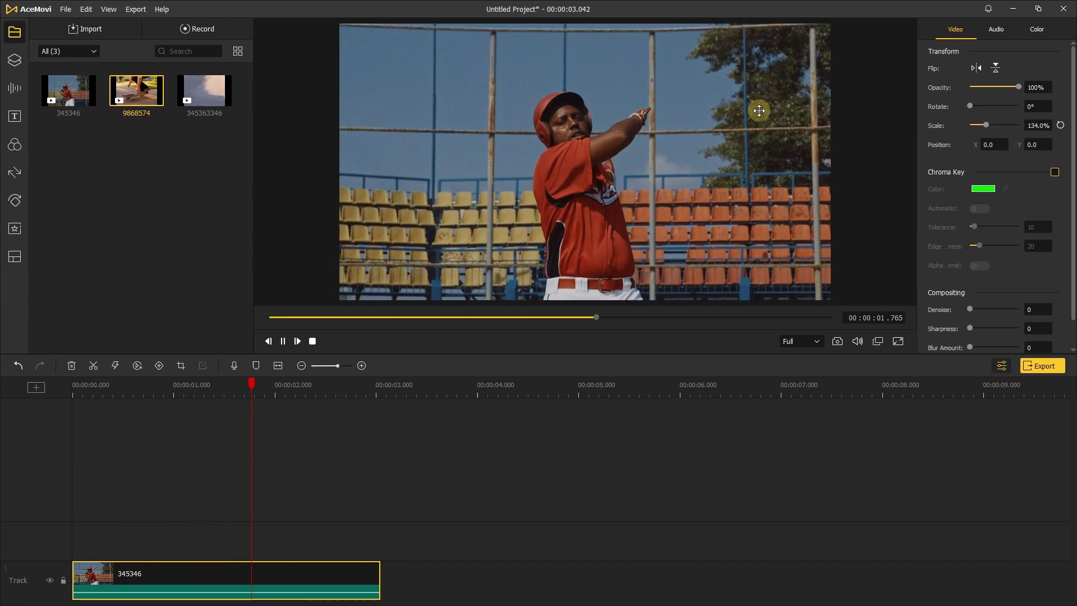
left_click(1060, 125)
left_click(14, 61)
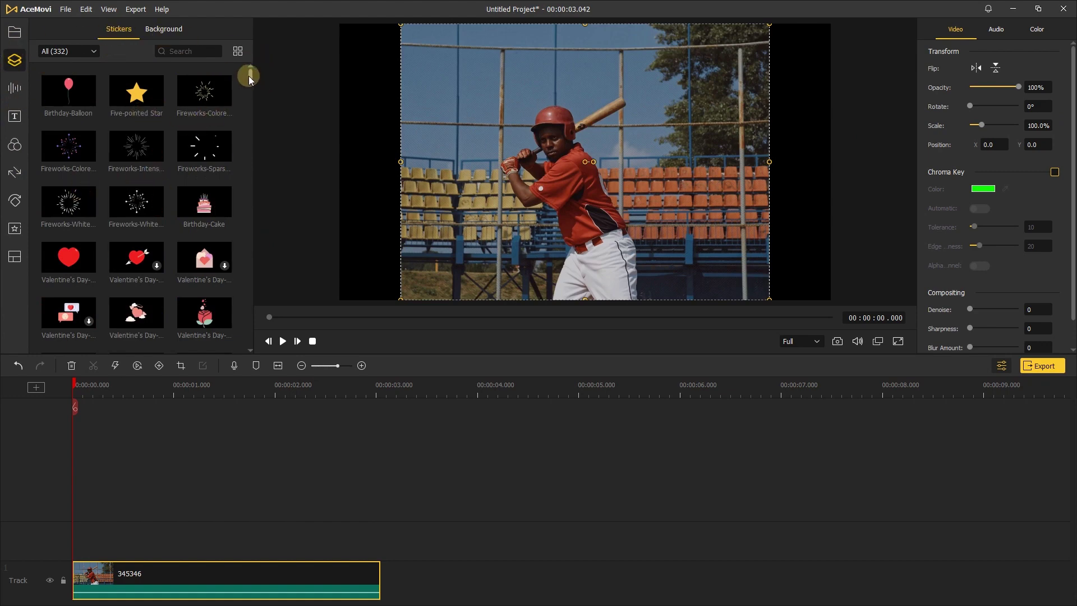
Step: Add the Clock, Sun and Shaking VLOG stickers to the baseball clip
left_click_drag(249, 78, 246, 91)
scroll(84, 174, "down", 3)
left_click(86, 172)
scroll(135, 213, "down", 3)
left_click(157, 156)
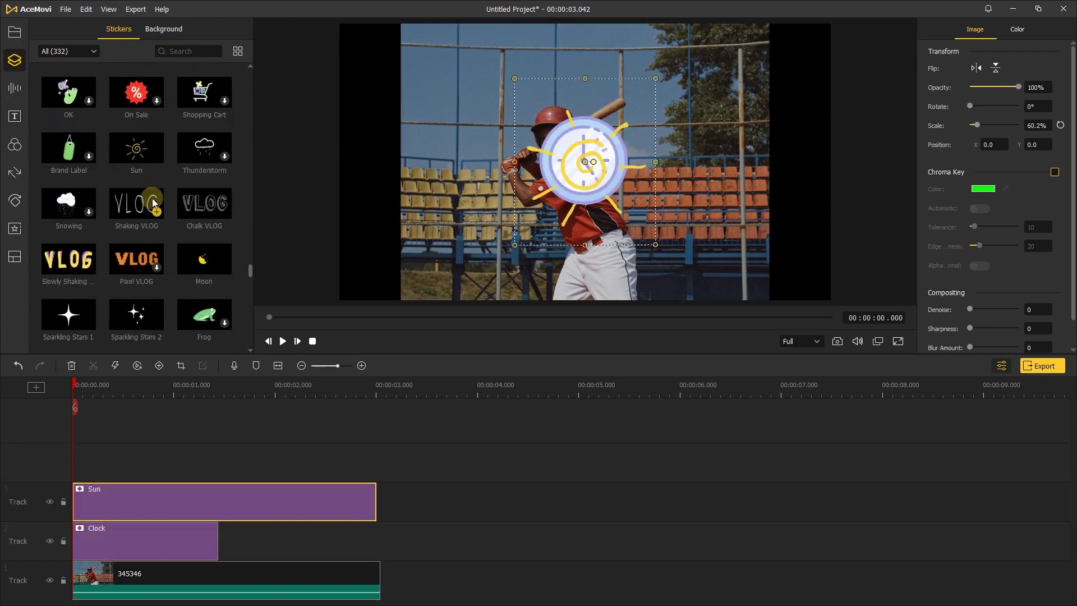
left_click(156, 212)
scroll(156, 272, "down", 5)
Step: Shrink the Sun sticker into the top-right corner and resize the Clock sticker
left_click(414, 65)
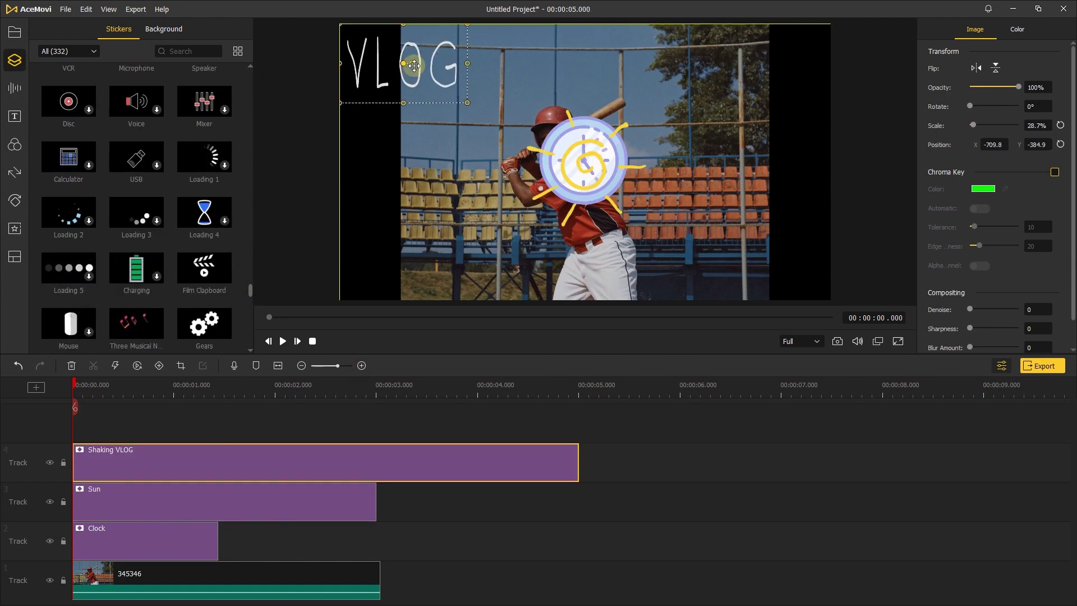
left_click(629, 213)
left_click_drag(647, 227, 623, 207)
left_click_drag(583, 169, 800, 56)
left_click(606, 140)
left_click_drag(629, 116, 373, 264)
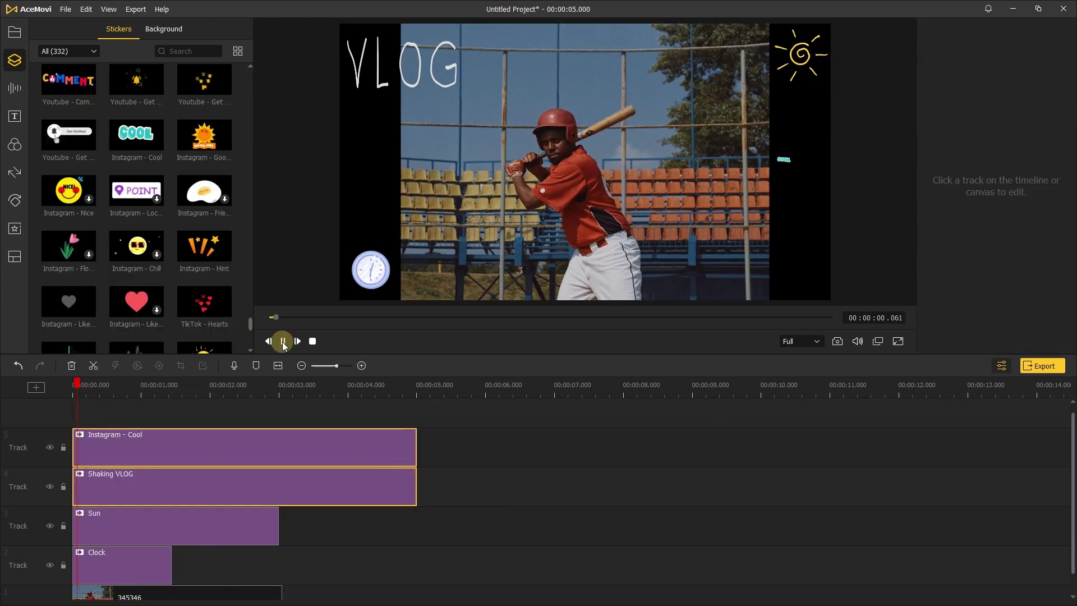
Step: Preview the stickered clip, then place clip 9868574 after the baseball clip
left_click(282, 341)
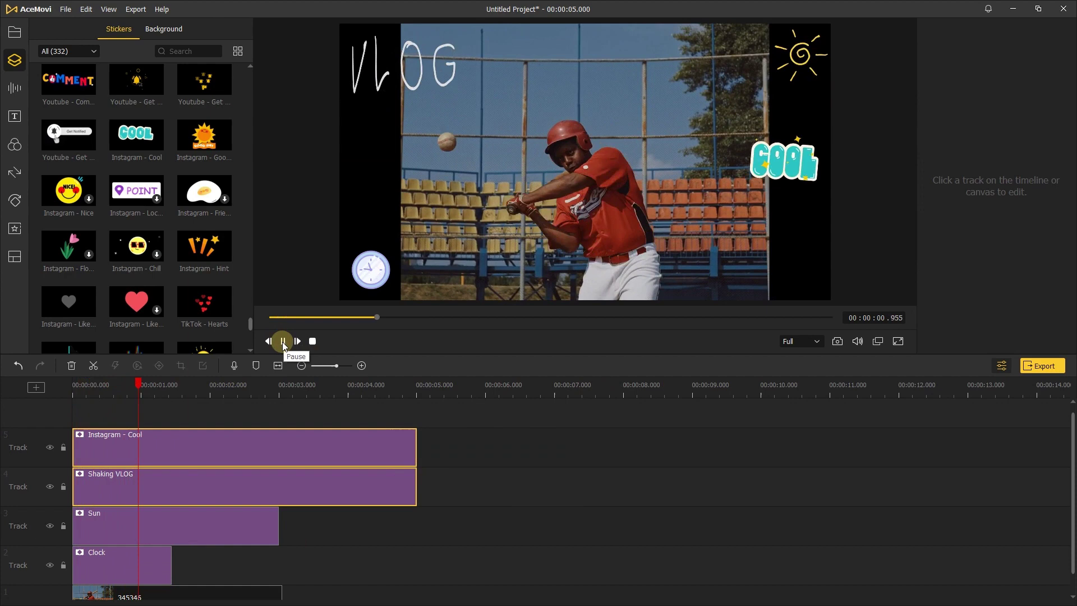
left_click(283, 341)
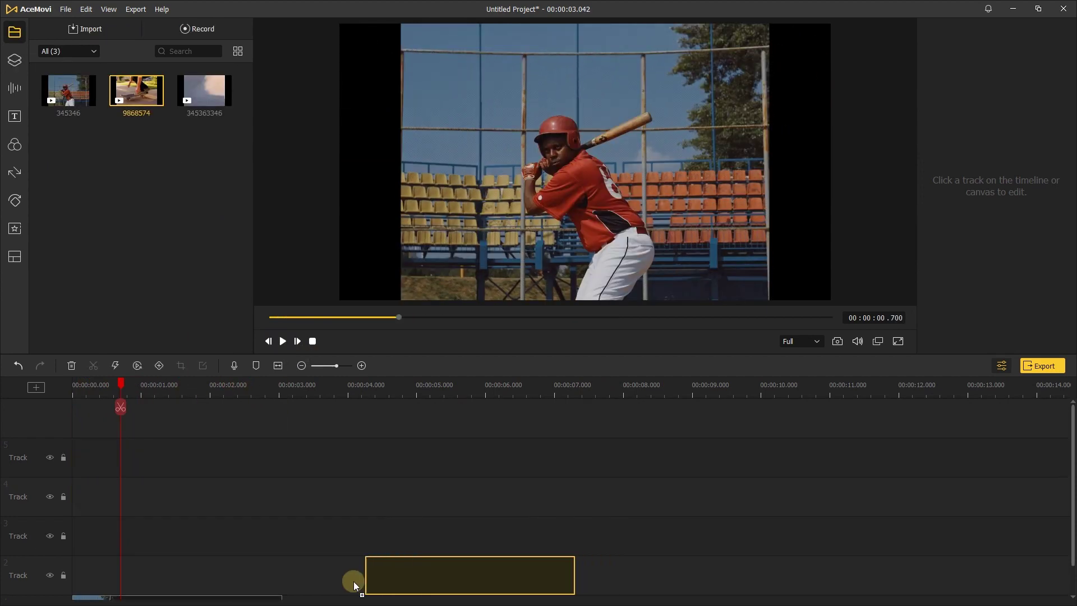
left_click_drag(353, 582, 284, 584)
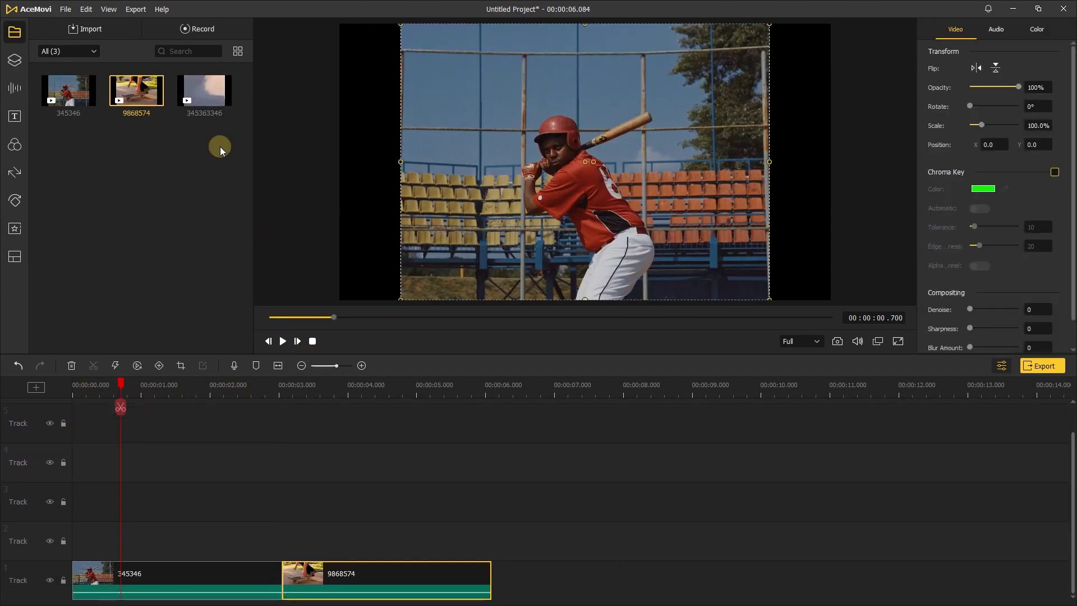
Step: Append clip 345363346 after 9868574 and play the three-clip sequence
left_click_drag(205, 93, 495, 583)
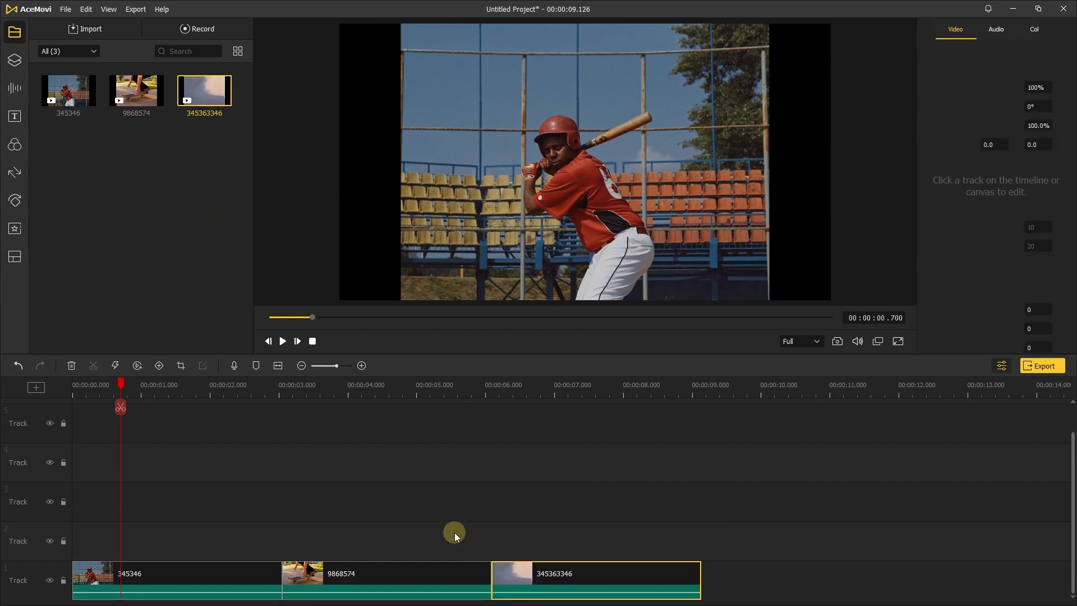
left_click(284, 342)
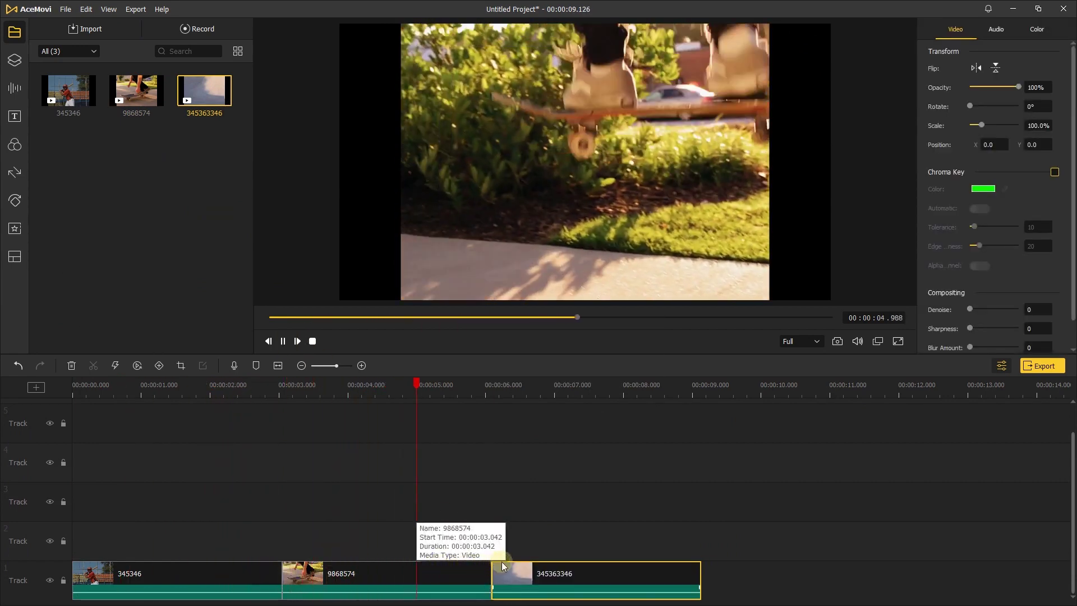
left_click(283, 341)
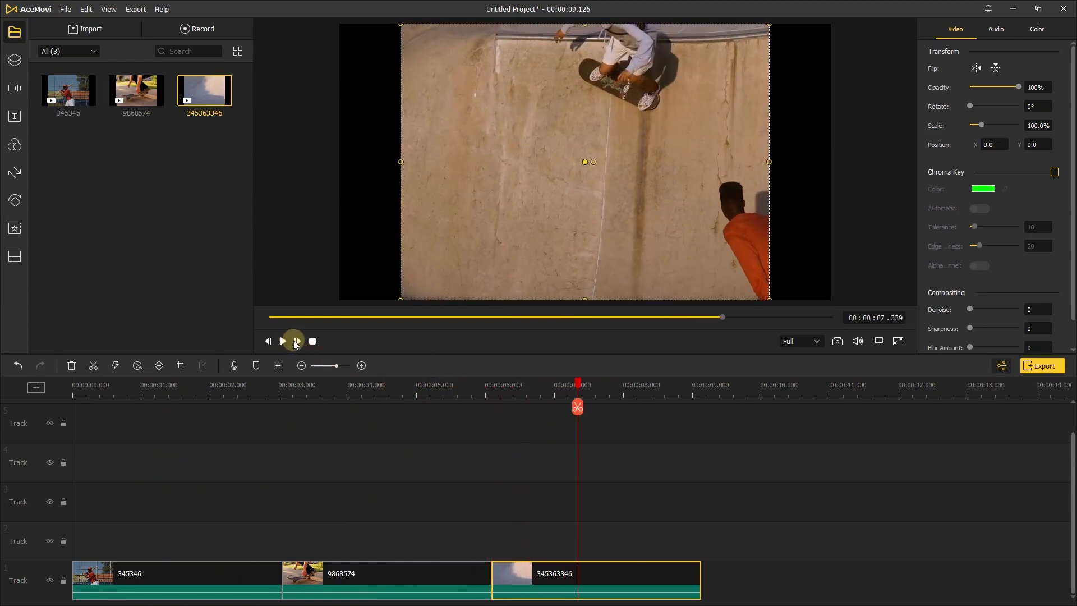
Step: Delete clips 9868574 and 345363346, leaving only baseball clip 345346 selected
left_click_drag(571, 517, 469, 584)
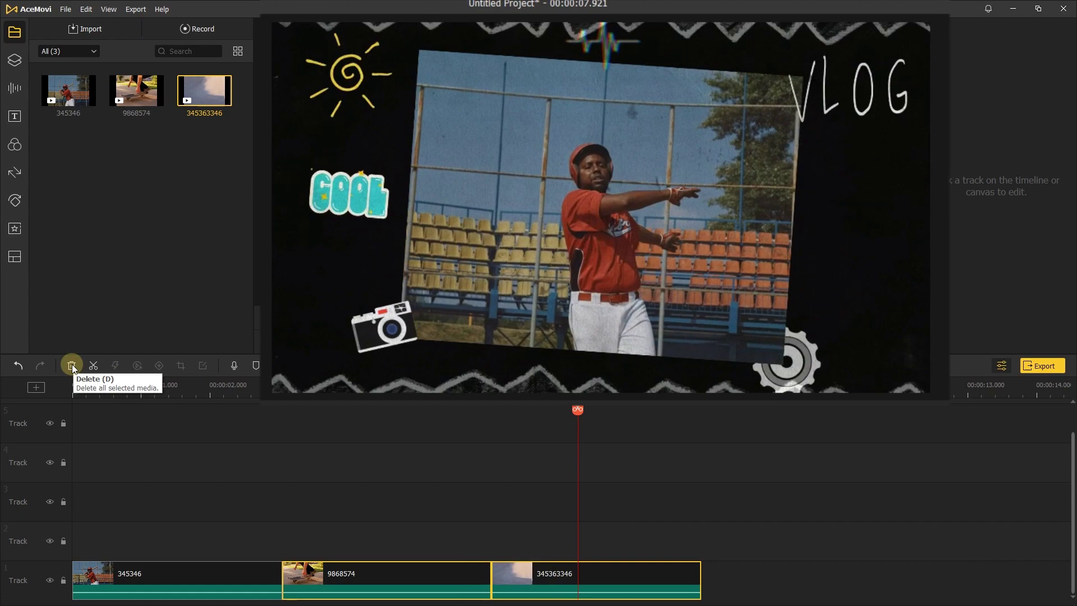
left_click(72, 366)
left_click_drag(137, 385, 273, 393)
left_click(247, 576)
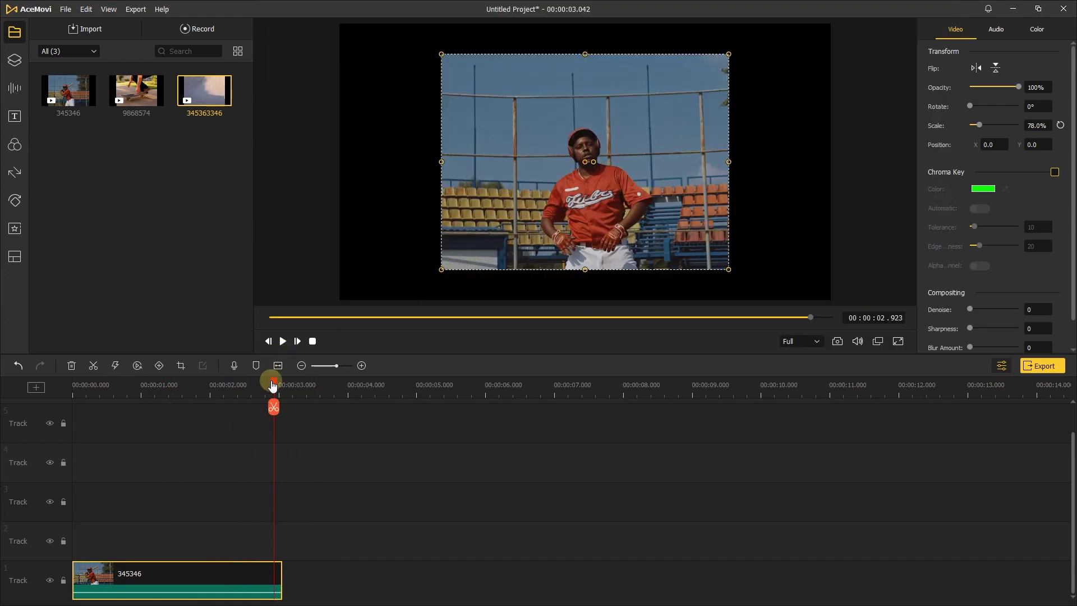
Step: Add a freeze frame at the baseball clip's last frame and tilt it slightly
left_click_drag(272, 385, 281, 385)
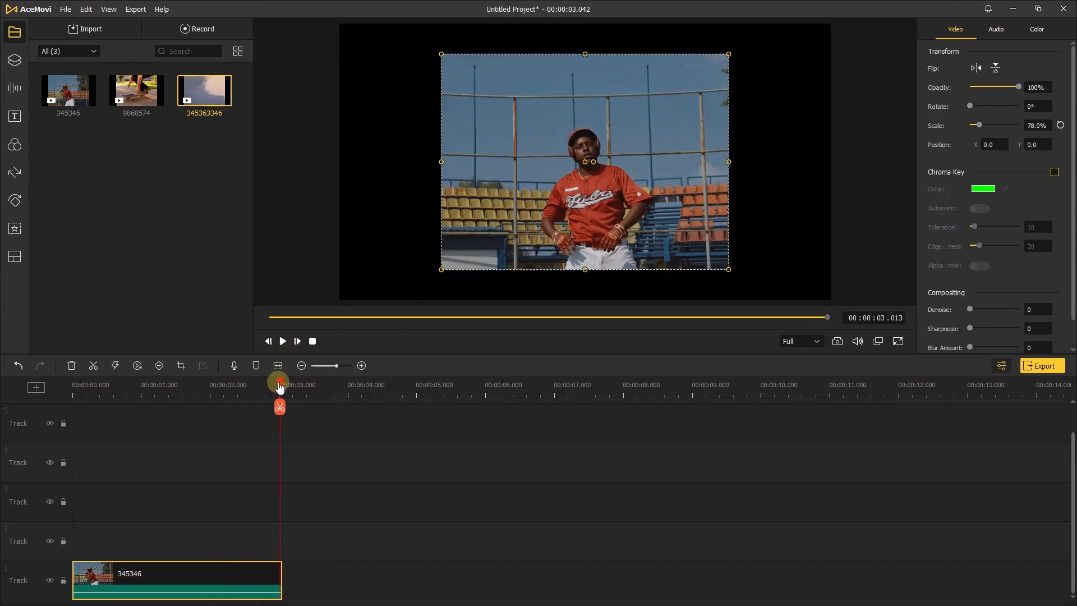
right_click(277, 572)
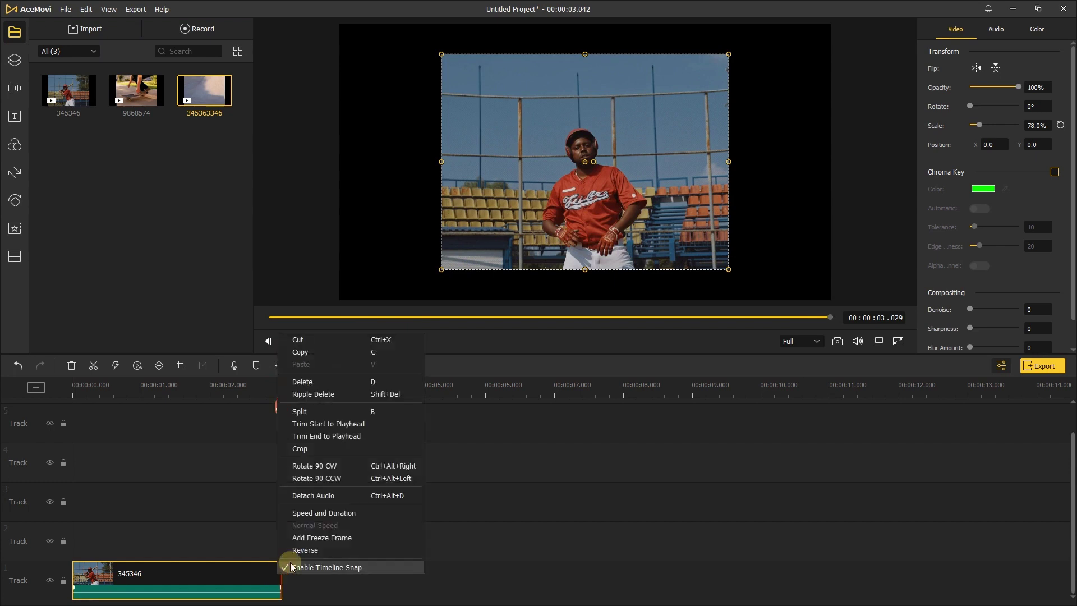
left_click(310, 539)
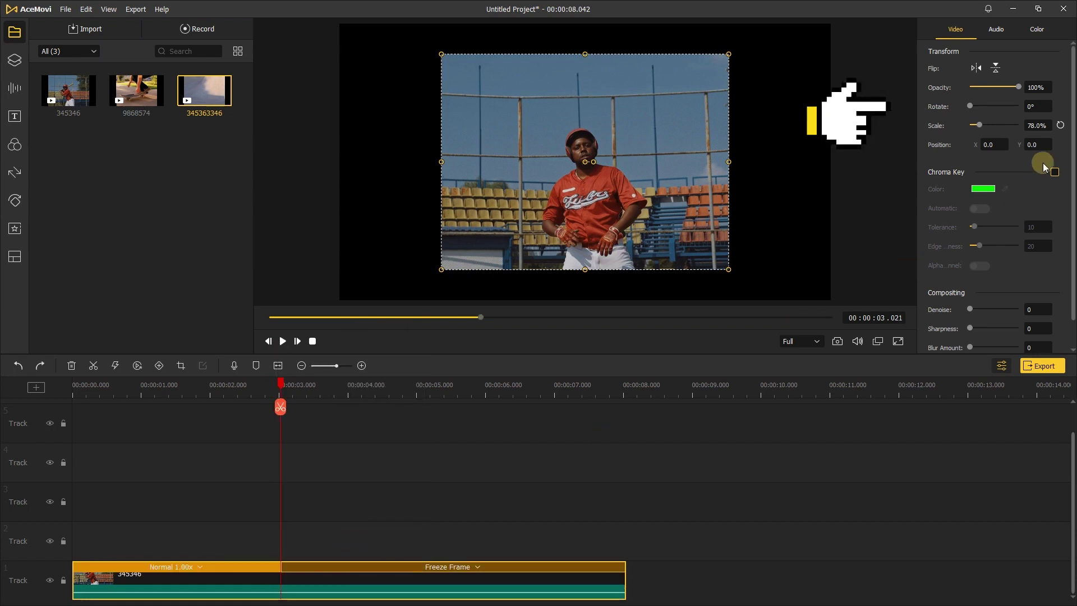
left_click_drag(976, 108, 971, 105)
Step: Put clip 9868574 on Track 2 at 78% scale, 354° rotation, with an end freeze frame
left_click_drag(137, 90, 241, 562)
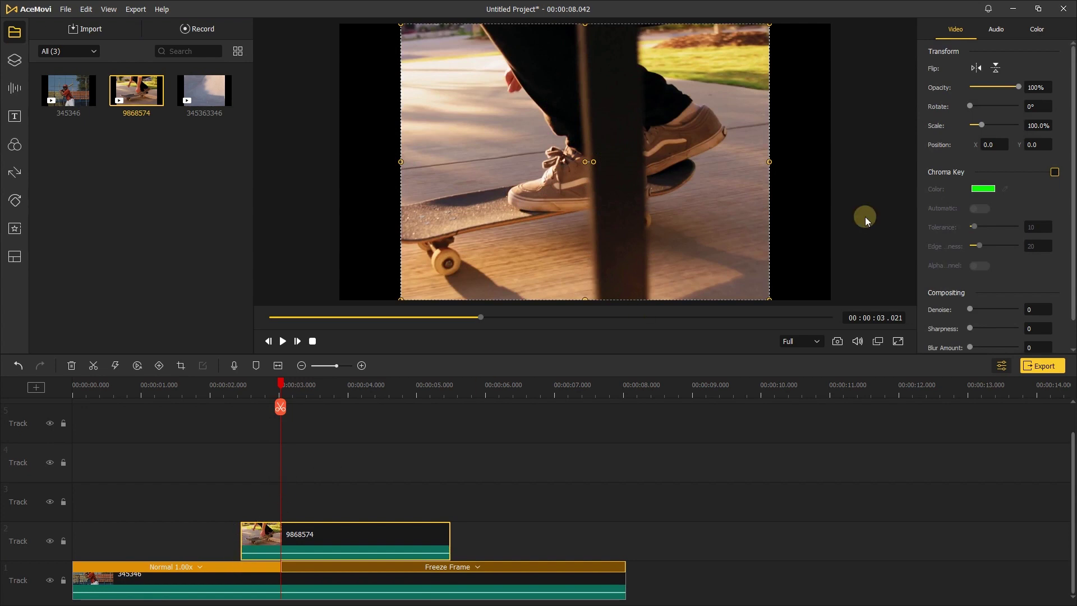
left_click_drag(982, 127, 979, 124)
left_click_drag(970, 106, 974, 108)
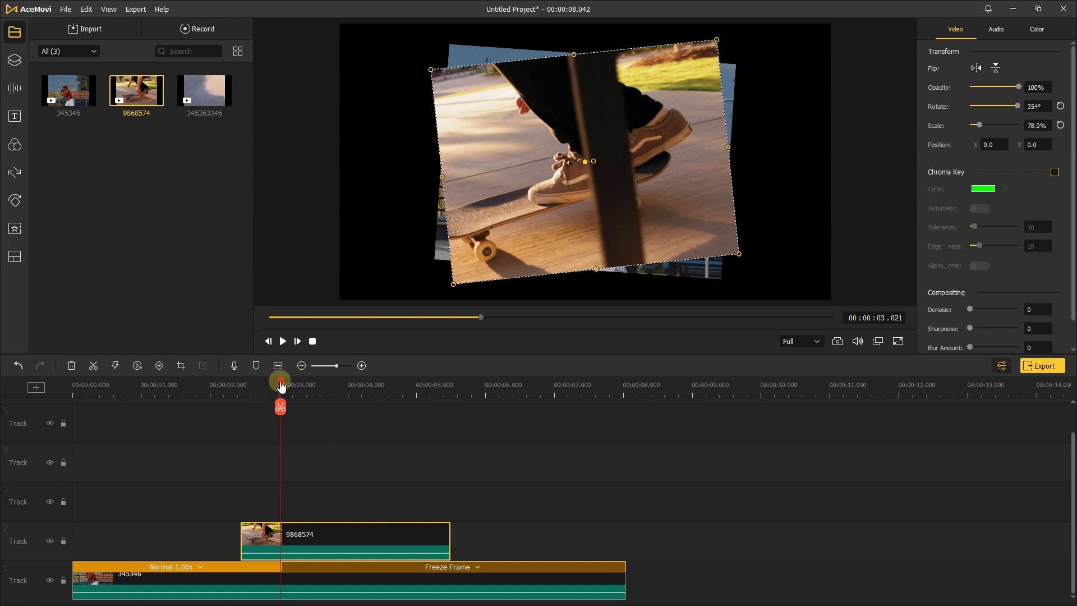
left_click_drag(281, 386, 447, 393)
right_click(385, 533)
left_click(423, 504)
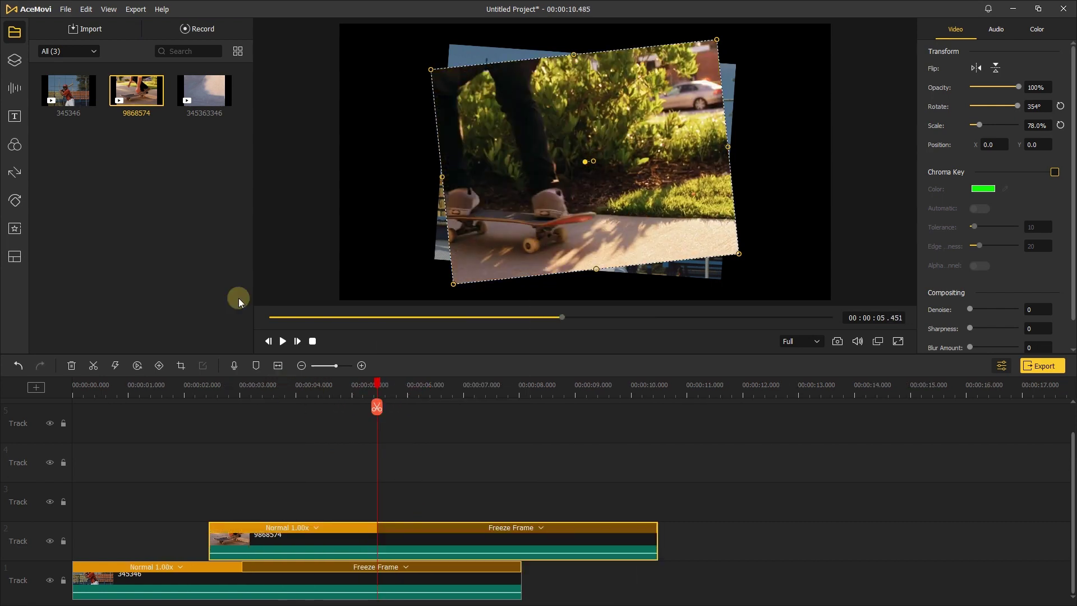
Step: Place clip 345363346 on Track 3 and trim the baseball clip and 9868574 to end together
left_click_drag(204, 90, 350, 501)
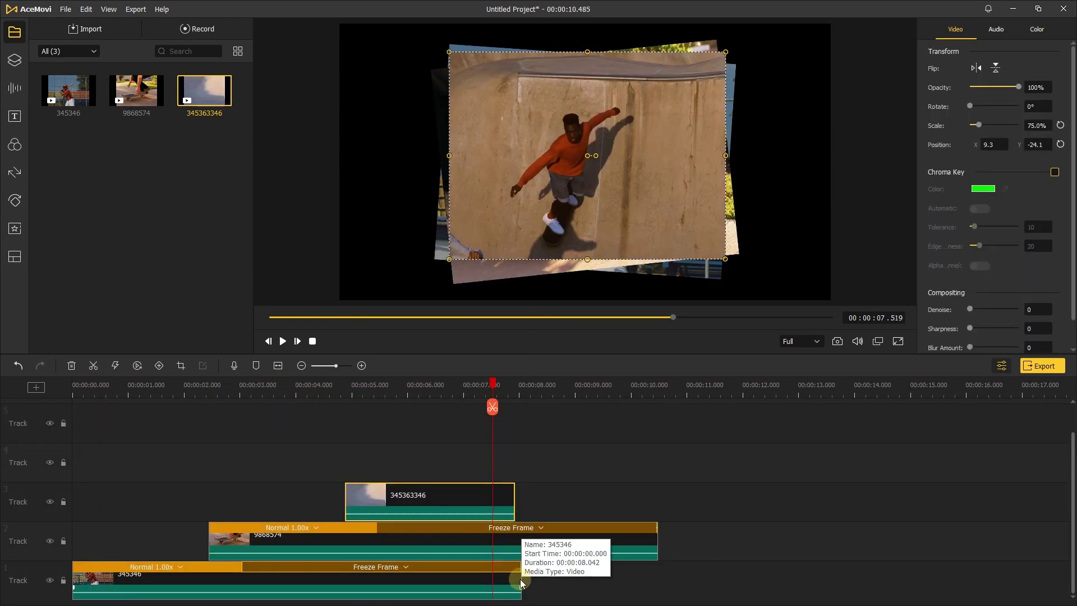
left_click_drag(521, 584, 515, 583)
left_click(607, 542)
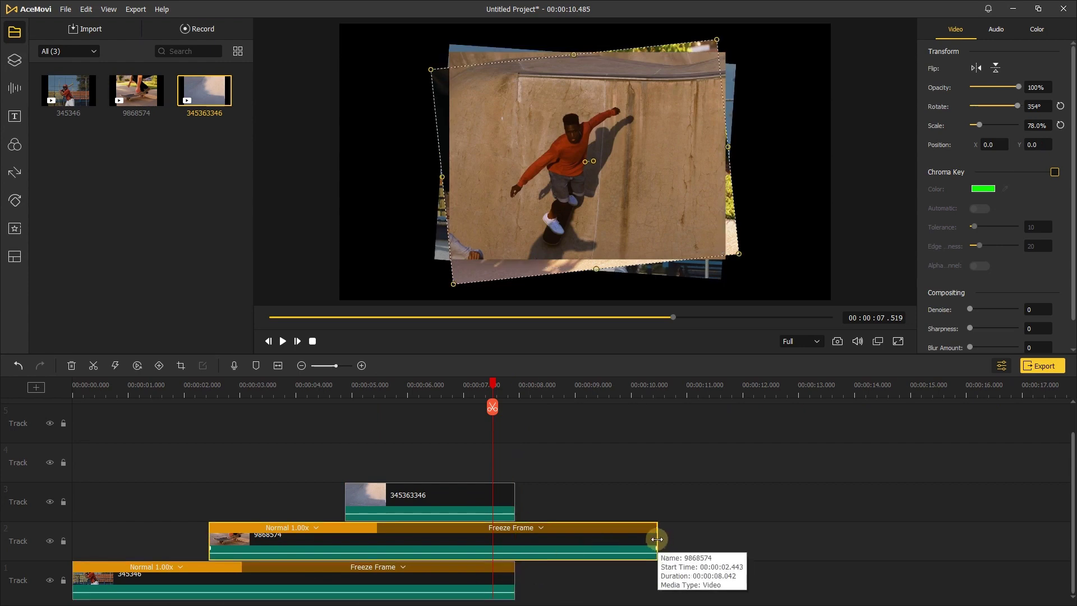
left_click_drag(657, 540, 515, 539)
Step: Drop a Twirl transition on each stacked clip's start and replay from the beginning
left_click(15, 174)
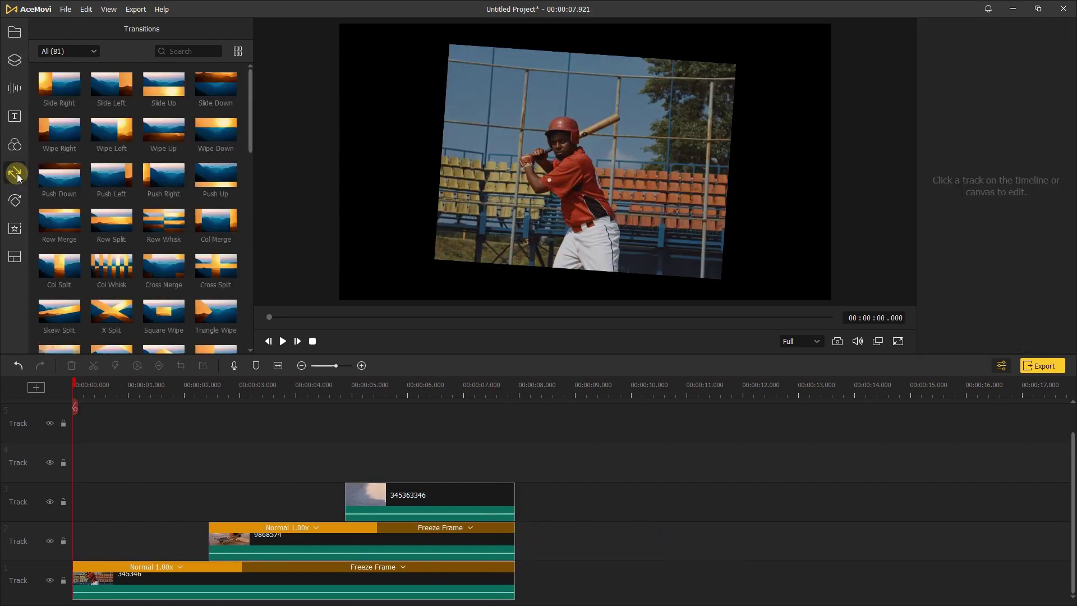
left_click_drag(251, 110, 244, 320)
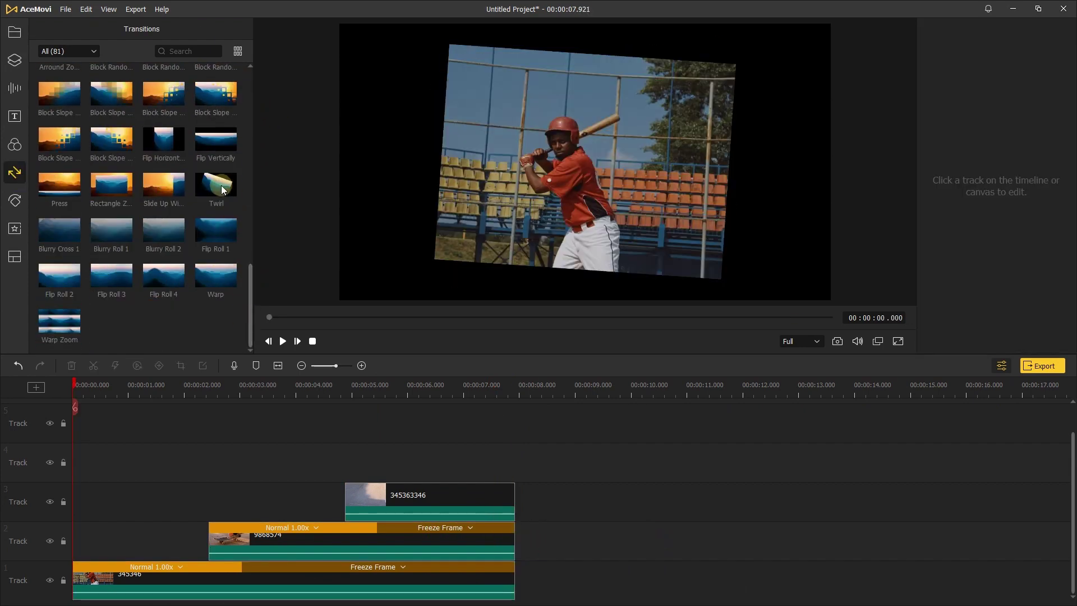
left_click_drag(221, 185, 73, 584)
left_click_drag(78, 577, 77, 577)
left_click_drag(216, 184, 385, 536)
left_click_drag(579, 389, 6, 421)
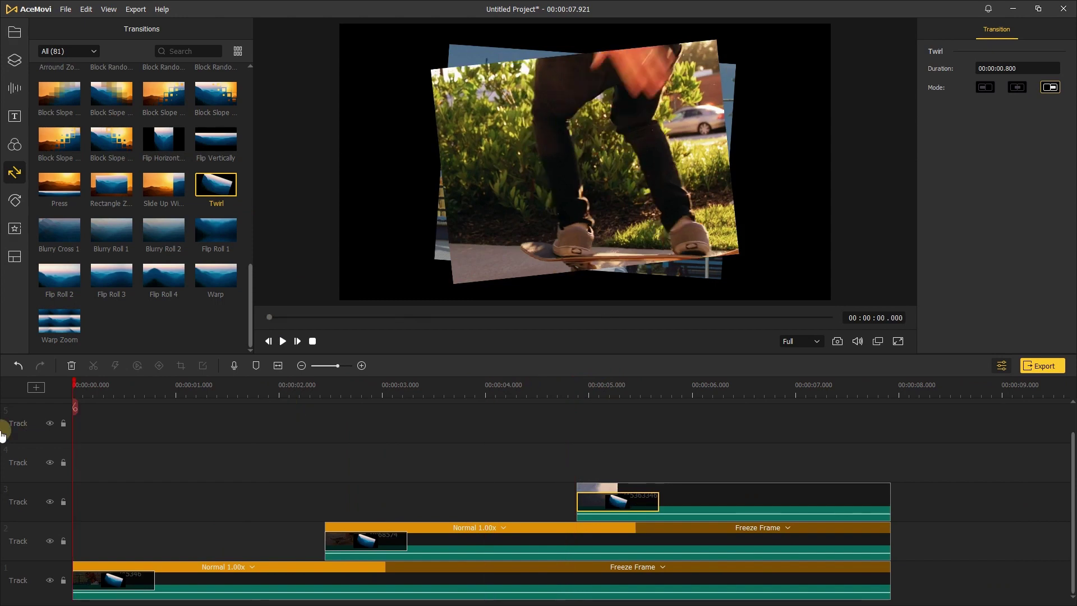
left_click(283, 343)
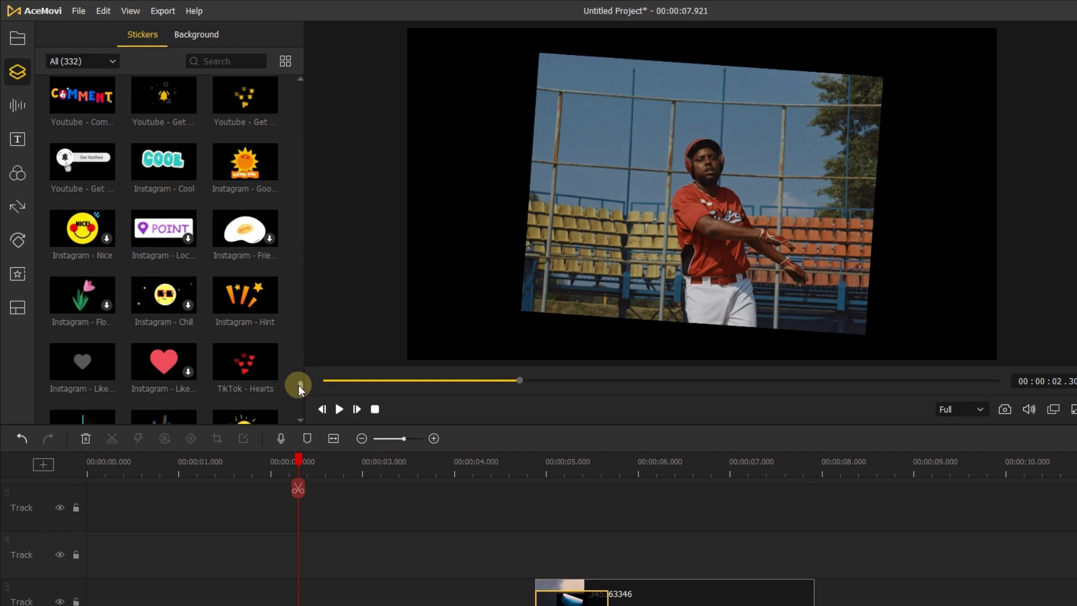
Step: Layer the Frosted Stains overlay with Explosion 4 and Smog 6 effects, then play the video
mouse_move(299, 385)
left_mouse_down()
mouse_move(301, 370)
mouse_move(302, 385)
left_mouse_up()
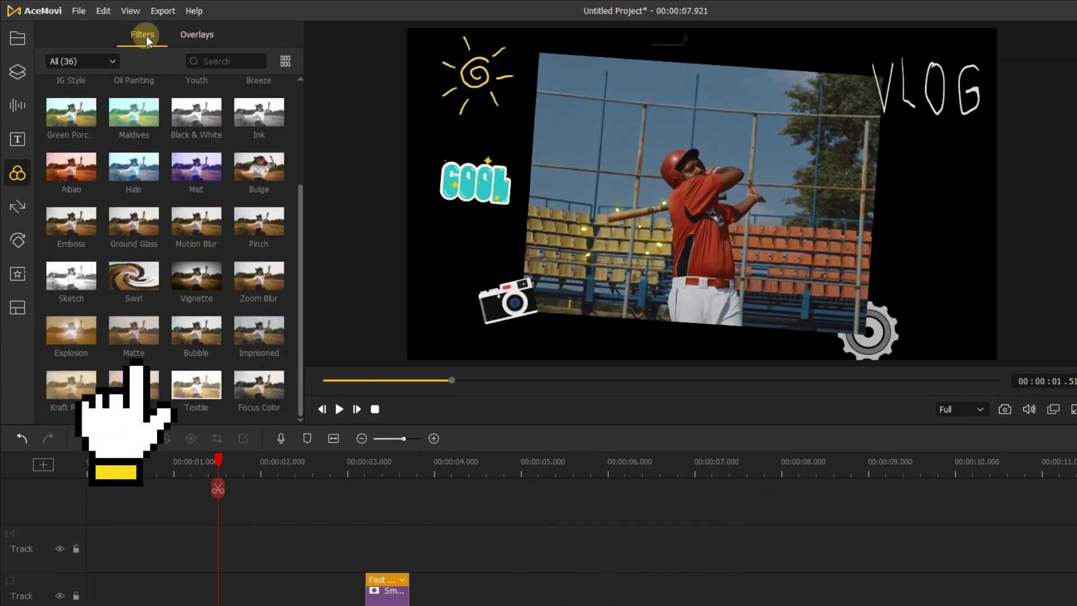
left_click(183, 36)
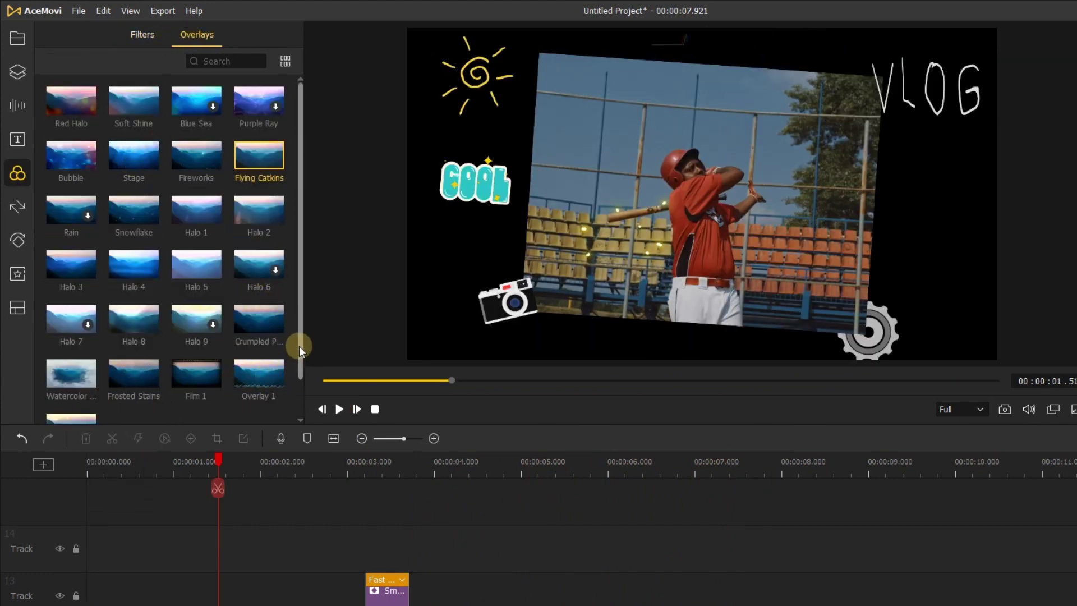
left_click(339, 409)
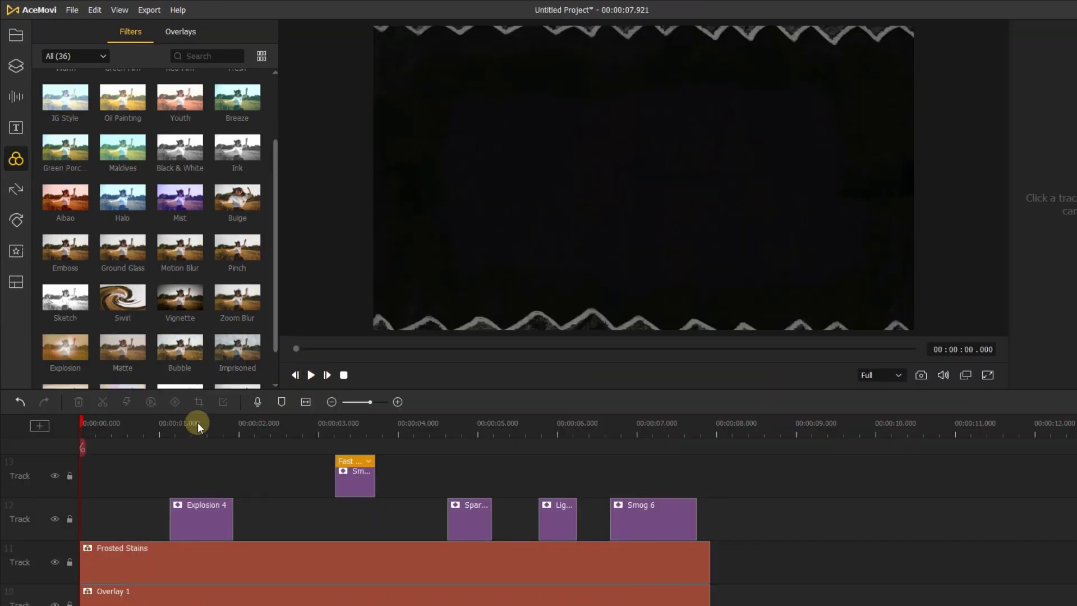
left_click(218, 460)
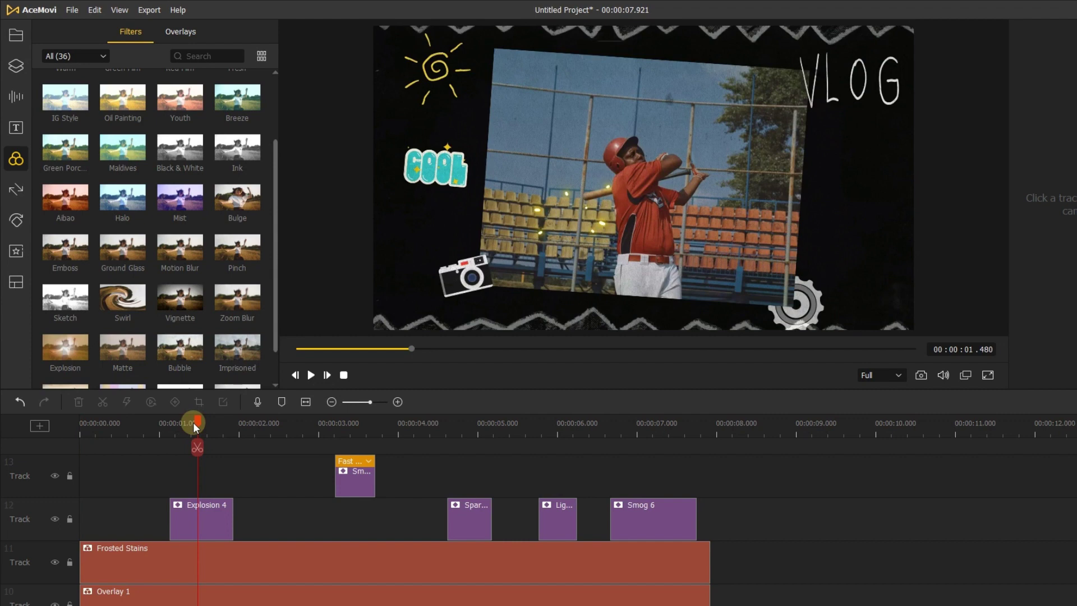